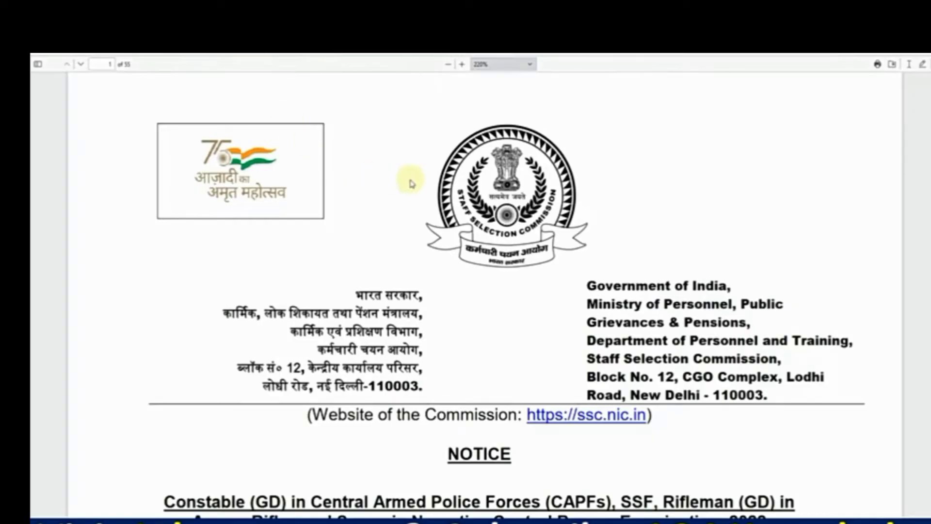
Read through the SSC GD notice PDF's dates, vacancies, age limits and qualifications, then return to the homepage tab
{"action": "scroll", "coordinate": [409, 183], "scroll_direction": "down", "scroll_amount": 2}
{"action": "scroll", "coordinate": [410, 183], "scroll_direction": "down", "scroll_amount": 3}
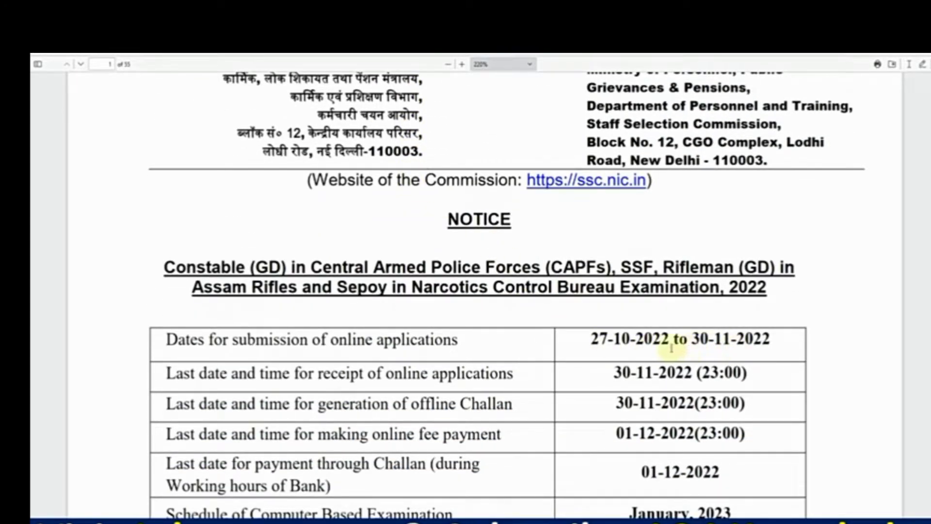
{"action": "scroll", "coordinate": [679, 342], "scroll_direction": "down", "scroll_amount": 6}
{"action": "scroll", "coordinate": [623, 338], "scroll_direction": "down", "scroll_amount": 15}
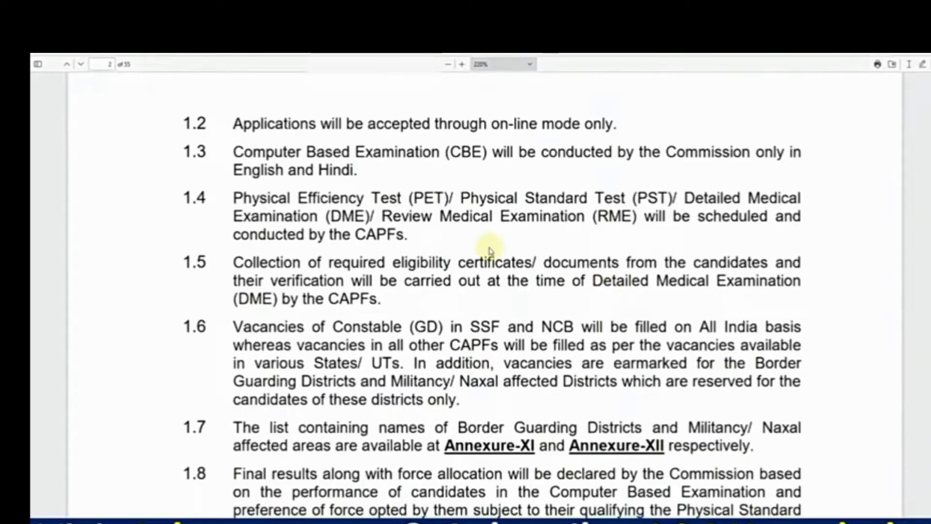
{"action": "scroll", "coordinate": [488, 245], "scroll_direction": "down", "scroll_amount": 10}
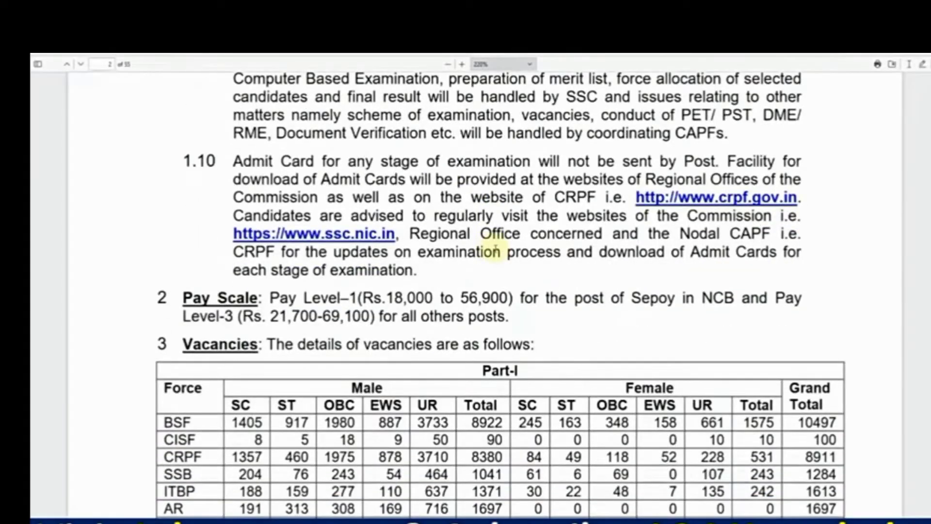
{"action": "scroll", "coordinate": [490, 247], "scroll_direction": "down", "scroll_amount": 3}
{"action": "scroll", "coordinate": [332, 271], "scroll_direction": "down", "scroll_amount": 3}
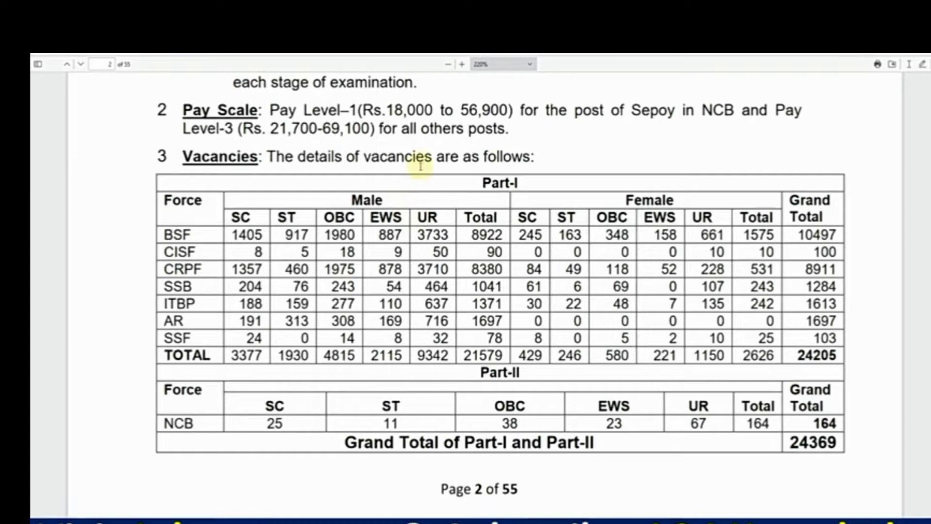
{"action": "scroll", "coordinate": [466, 228], "scroll_direction": "down", "scroll_amount": 7}
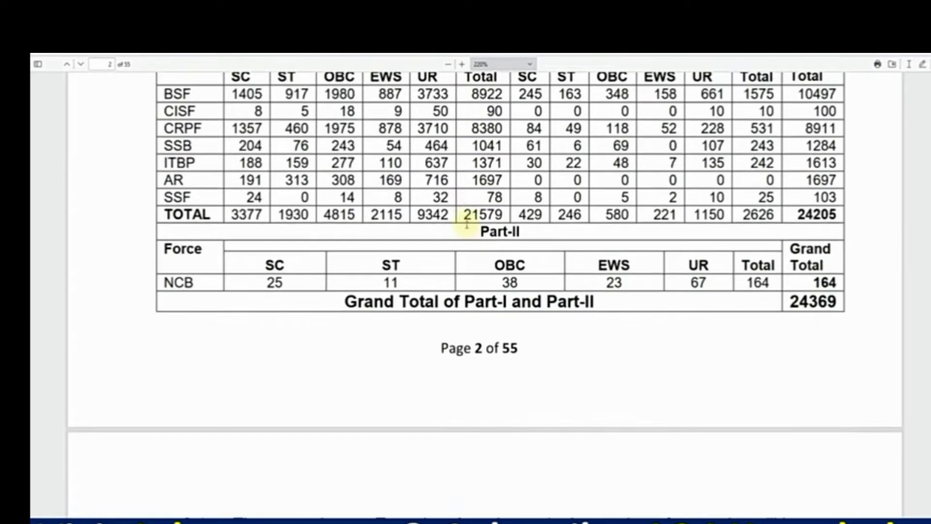
{"action": "scroll", "coordinate": [467, 251], "scroll_direction": "down", "scroll_amount": 8}
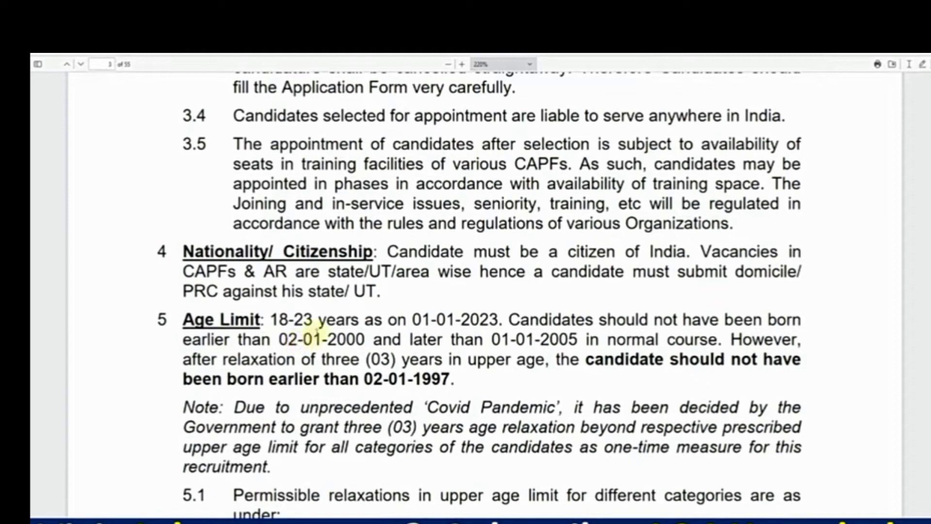
{"action": "scroll", "coordinate": [318, 330], "scroll_direction": "down", "scroll_amount": 5}
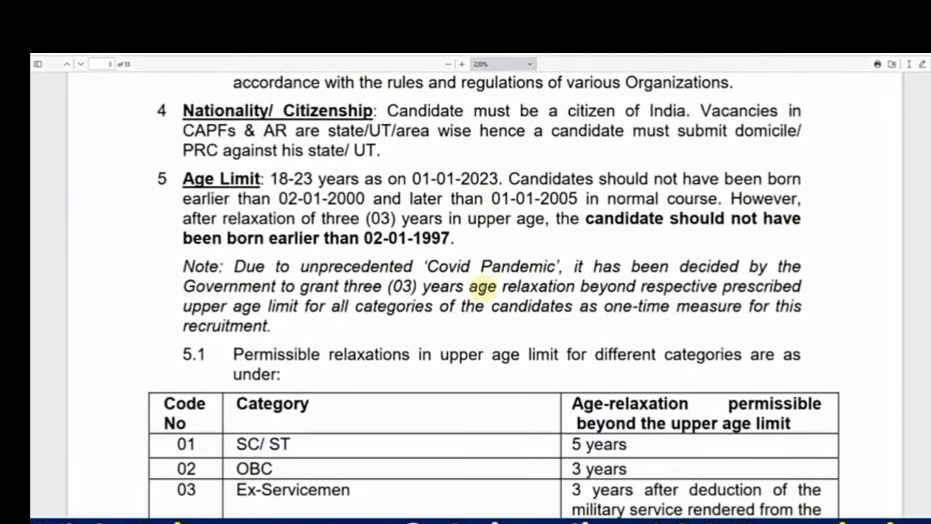
{"action": "scroll", "coordinate": [483, 286], "scroll_direction": "down", "scroll_amount": 20}
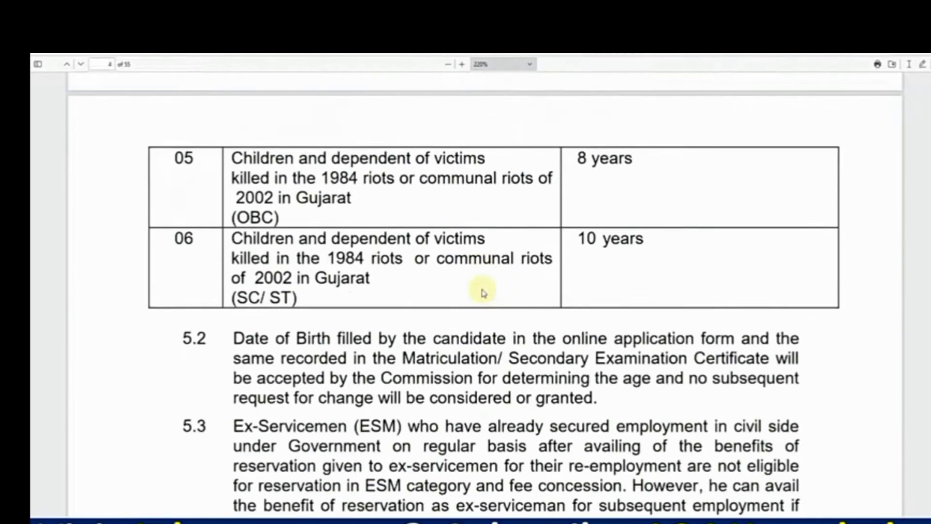
{"action": "scroll", "coordinate": [484, 292], "scroll_direction": "down", "scroll_amount": 20}
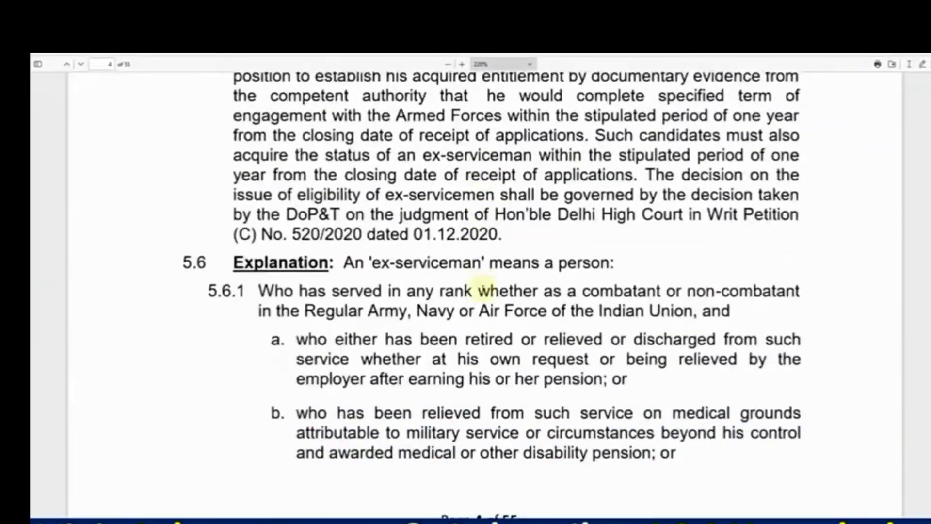
{"action": "scroll", "coordinate": [484, 291], "scroll_direction": "down", "scroll_amount": 20}
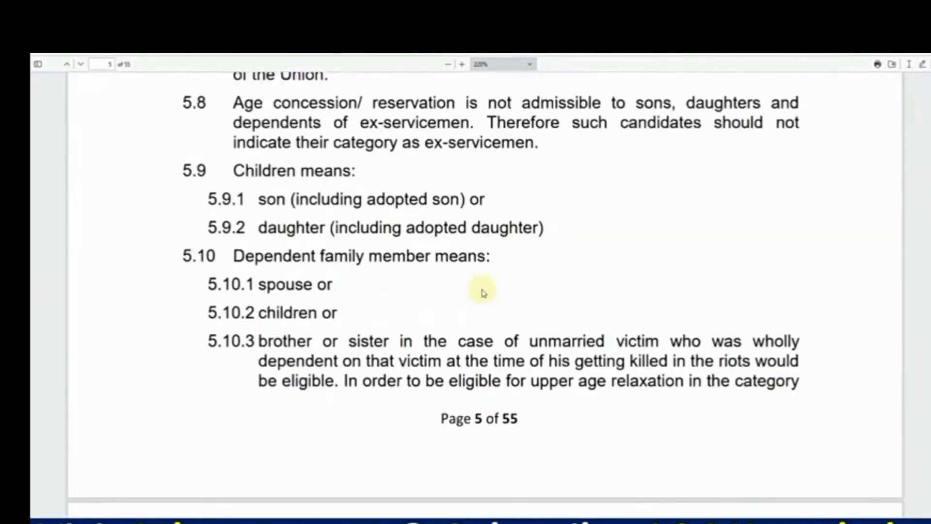
{"action": "scroll", "coordinate": [484, 293], "scroll_direction": "down", "scroll_amount": 20}
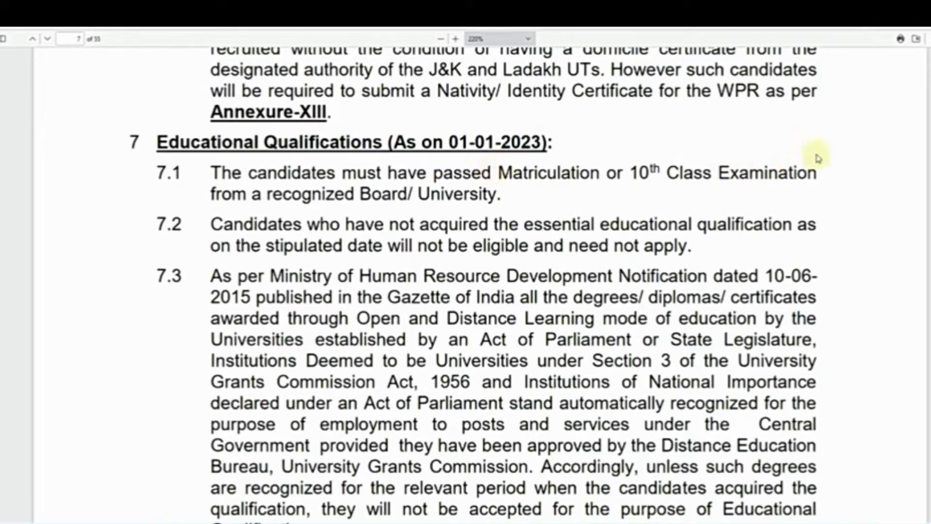
{"action": "left_click_drag", "start_coordinate": [930, 107], "coordinate": [930, 53]}
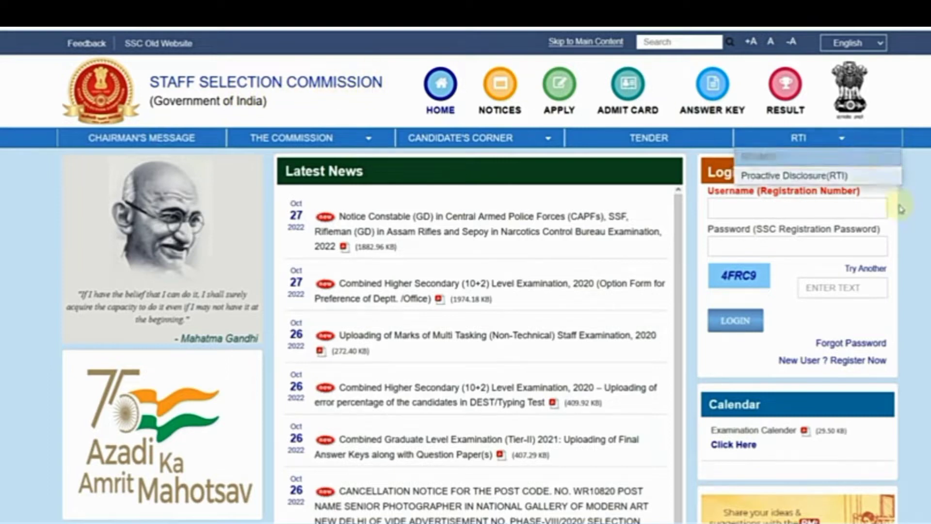
Start a new user registration via 'New User ? Register Now' on the homepage login box
{"action": "scroll", "coordinate": [900, 262], "scroll_direction": "down", "scroll_amount": 2}
{"action": "scroll", "coordinate": [899, 262], "scroll_direction": "down", "scroll_amount": 1}
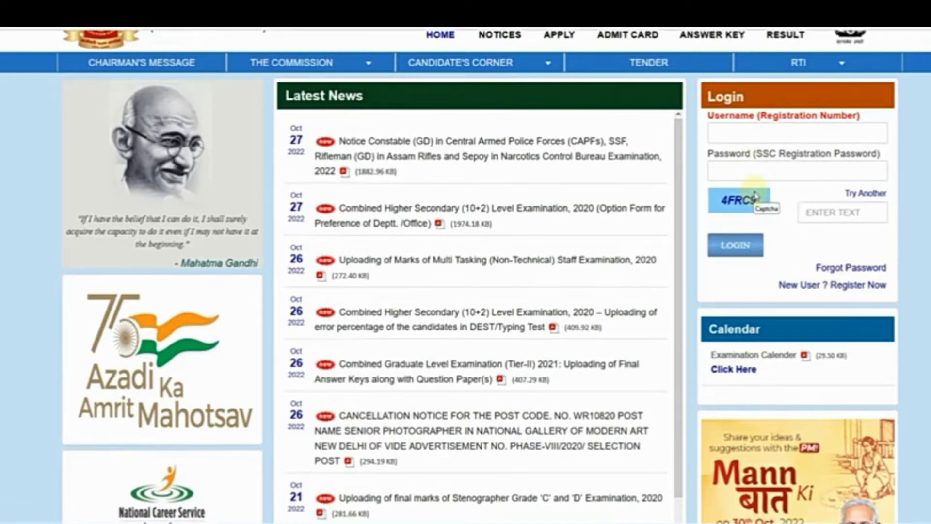
{"action": "left_click", "coordinate": [829, 287]}
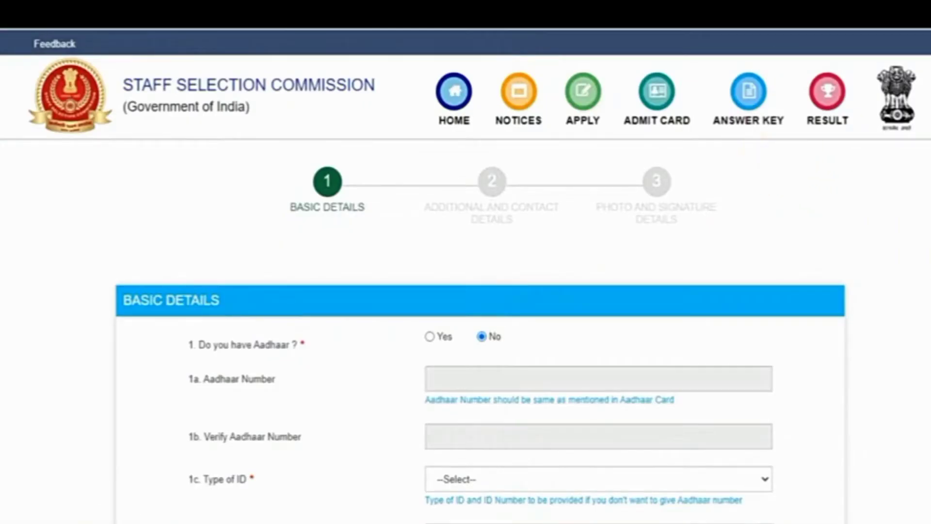
Zoom in on the registration form and answer Yes to 'Do you have Aadhaar?'
{"action": "scroll", "coordinate": [789, 170], "scroll_direction": "down", "scroll_amount": 3}
{"action": "scroll", "coordinate": [480, 277], "scroll_direction": "down", "scroll_amount": 1}
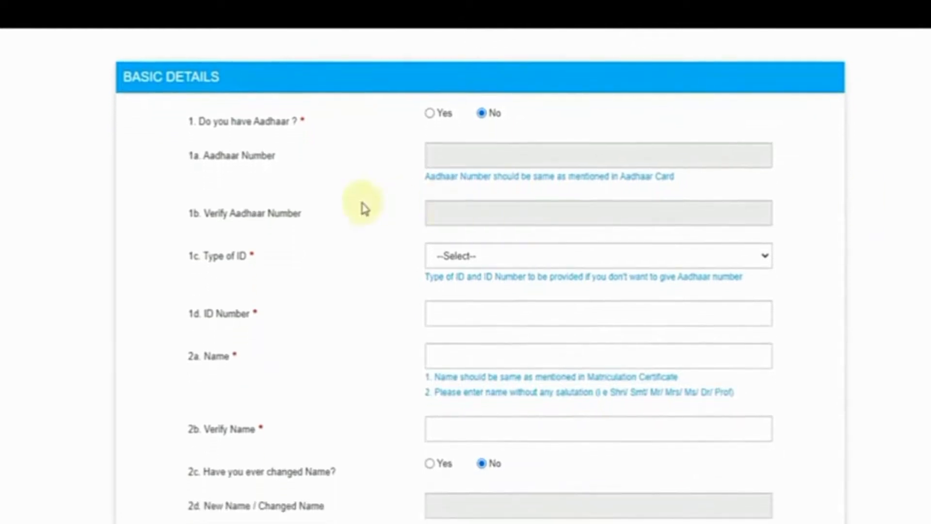
{"action": "key", "text": "ctrl+plus"}
{"action": "key", "text": "ctrl+plus"}
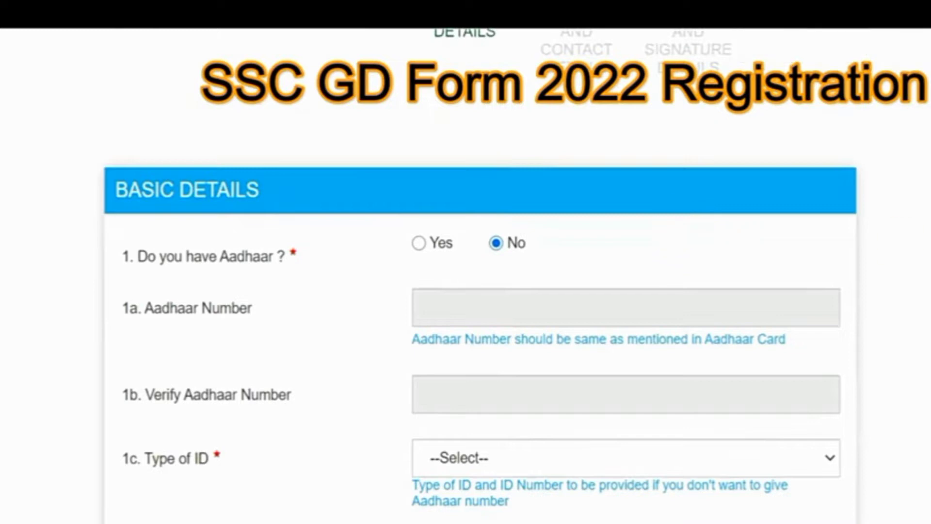
{"action": "scroll", "coordinate": [677, 227], "scroll_direction": "down", "scroll_amount": 1}
{"action": "left_click", "coordinate": [418, 178]}
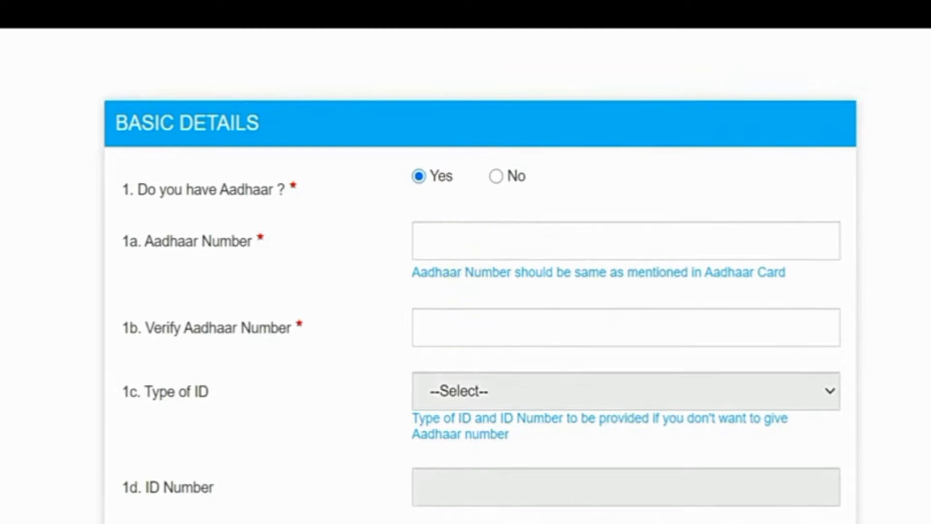
{"action": "scroll", "coordinate": [469, 339], "scroll_direction": "down", "scroll_amount": 2}
{"action": "scroll", "coordinate": [480, 272], "scroll_direction": "up", "scroll_amount": 1}
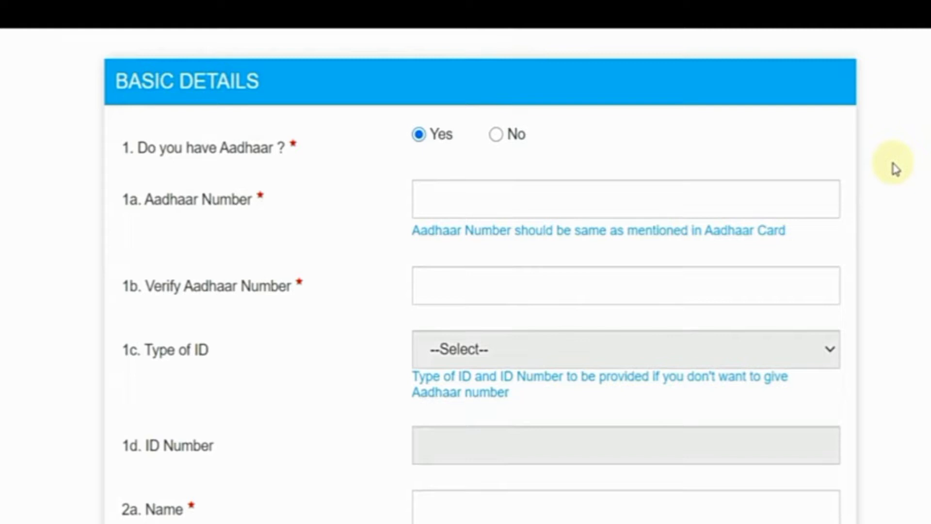
Try No with Driving License as the ID type, then switch the Aadhaar answer back to Yes
{"action": "left_click", "coordinate": [496, 136]}
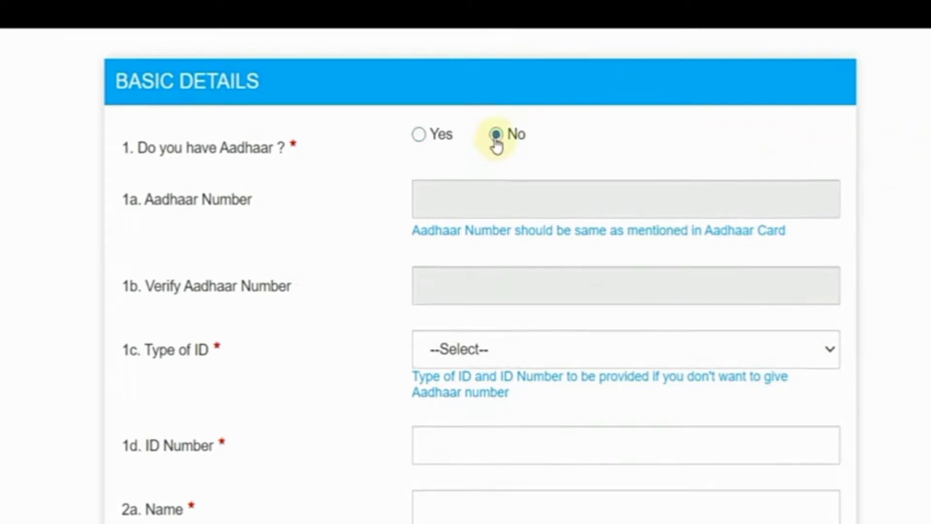
{"action": "scroll", "coordinate": [634, 208], "scroll_direction": "down", "scroll_amount": 3}
{"action": "left_click", "coordinate": [536, 204]}
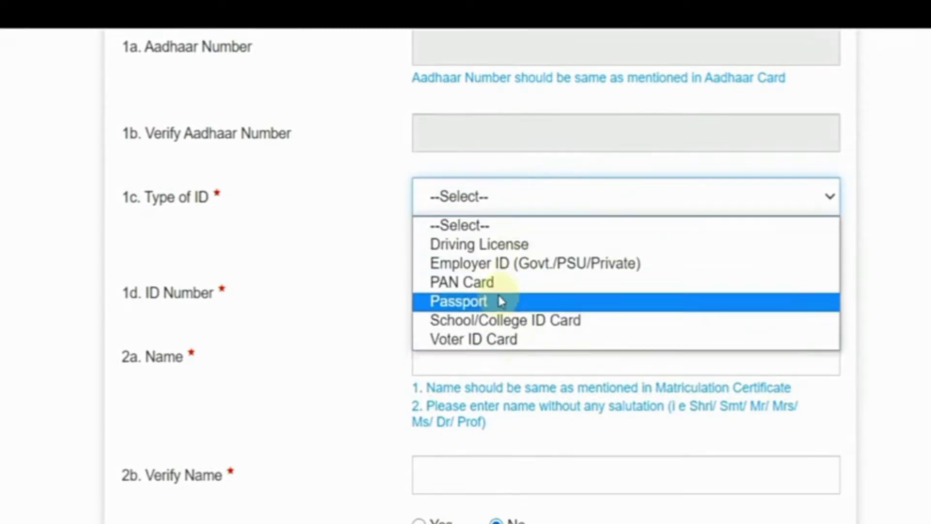
{"action": "left_click", "coordinate": [505, 247]}
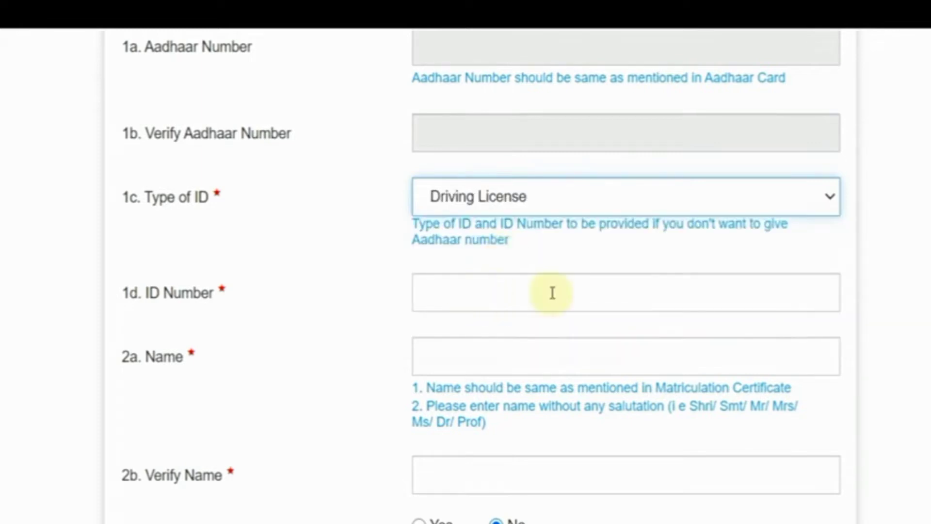
{"action": "scroll", "coordinate": [483, 277], "scroll_direction": "up", "scroll_amount": 2}
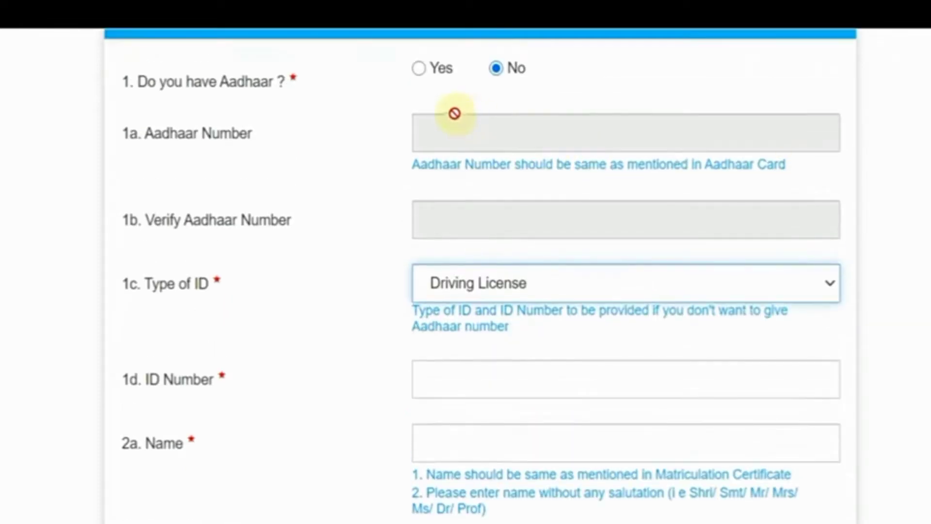
{"action": "left_click", "coordinate": [418, 71]}
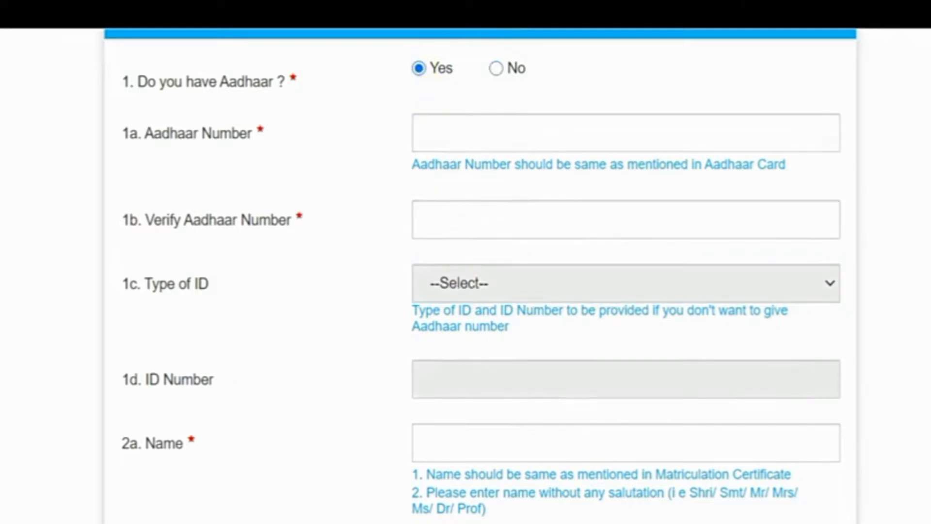
{"action": "scroll", "coordinate": [481, 276], "scroll_direction": "down", "scroll_amount": 5}
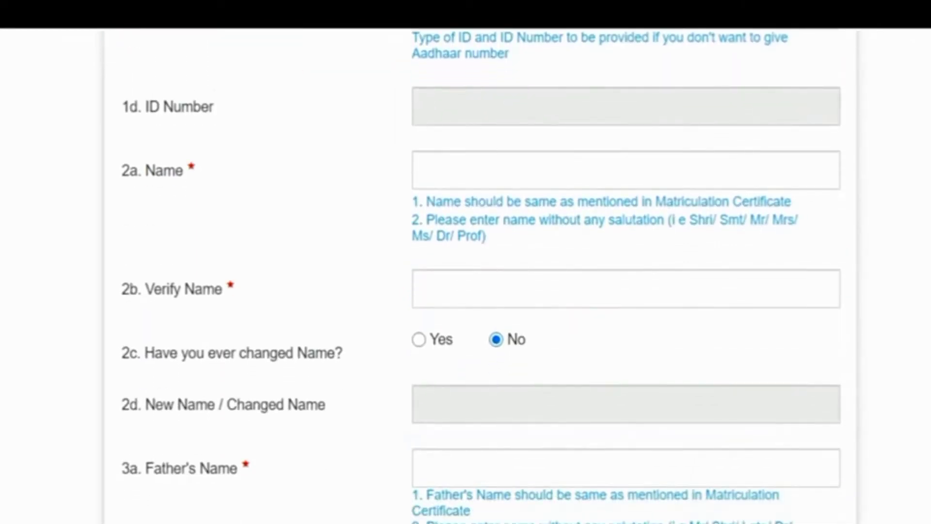
Enter the candidate's full name and repeat it in the verify name field
{"action": "left_click", "coordinate": [490, 158]}
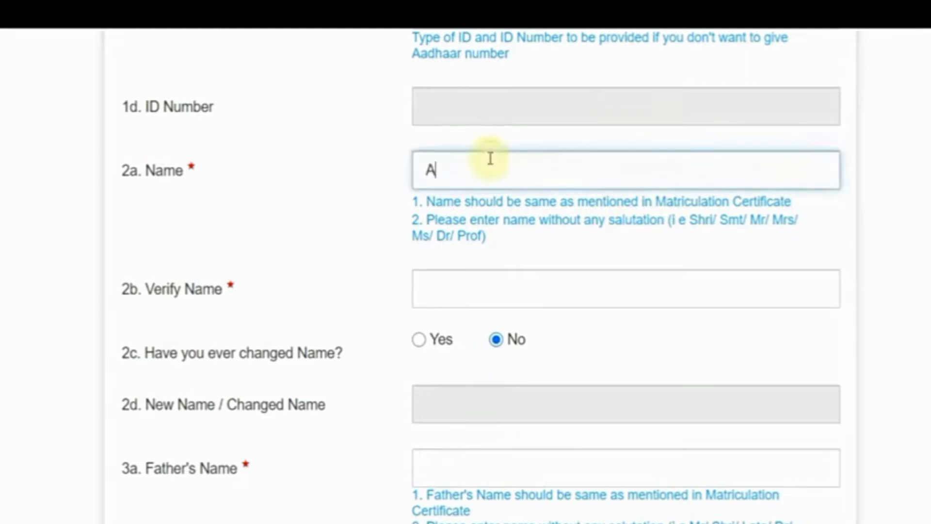
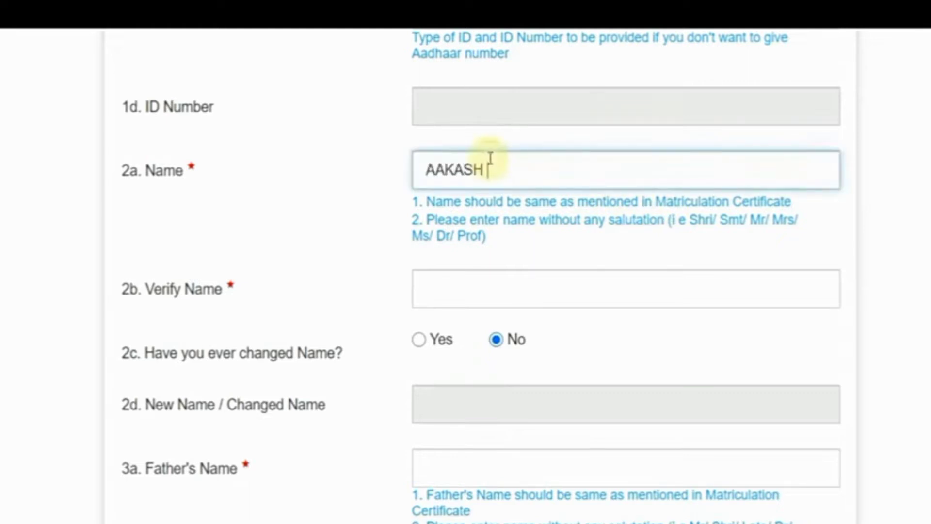
{"action": "key", "text": "Tab"}
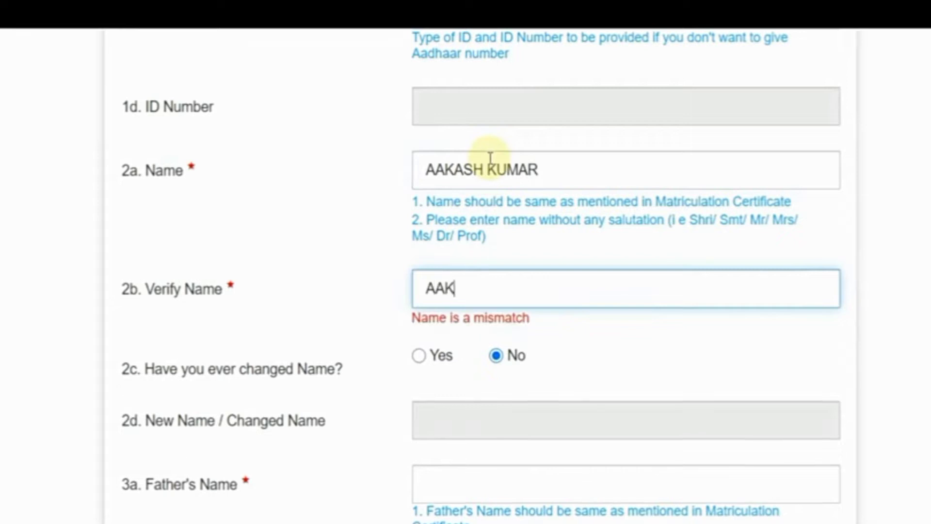
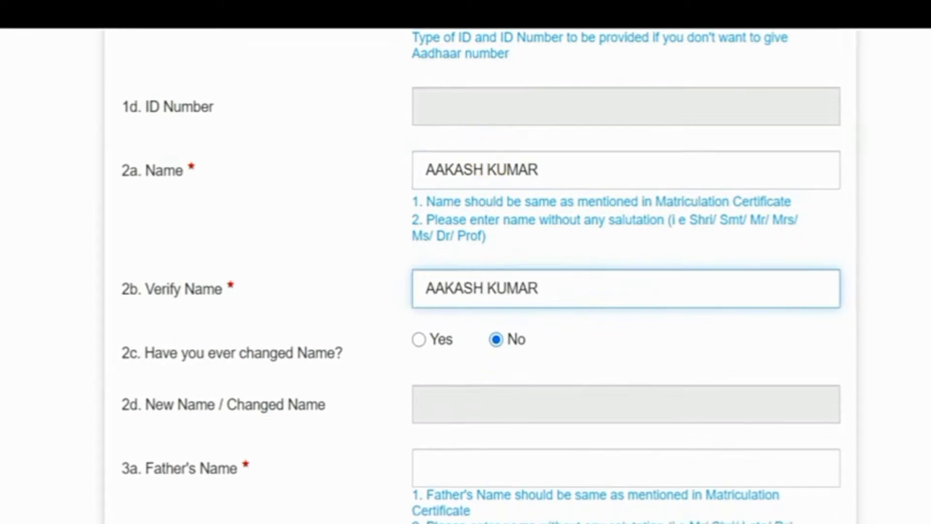
{"action": "scroll", "coordinate": [466, 271], "scroll_direction": "down", "scroll_amount": 2}
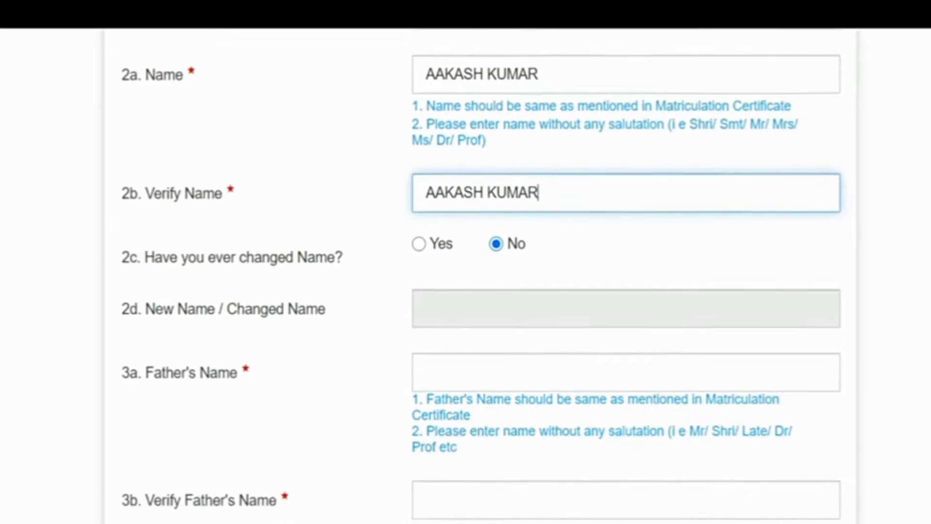
{"action": "scroll", "coordinate": [429, 199], "scroll_direction": "down", "scroll_amount": 2}
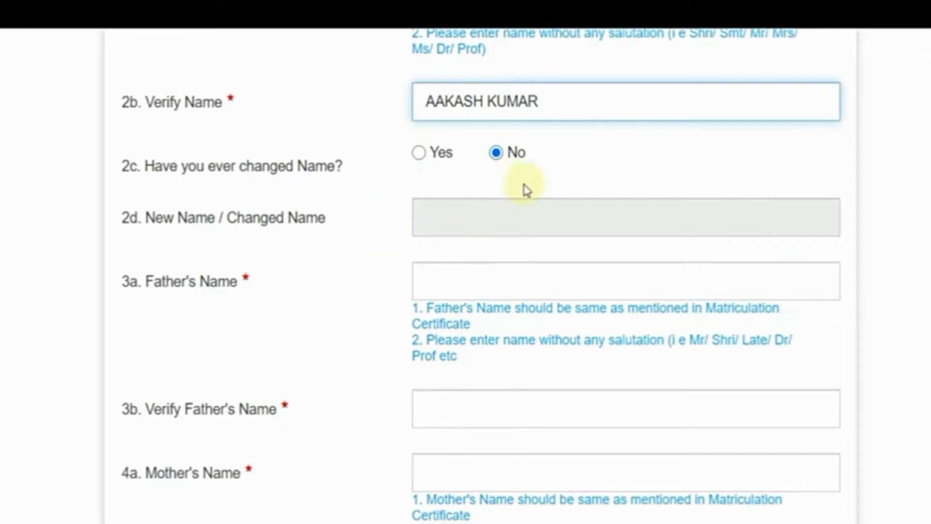
{"action": "scroll", "coordinate": [480, 256], "scroll_direction": "down", "scroll_amount": 2}
Fill in the father's and mother's names along with their verification fields
{"action": "left_click", "coordinate": [445, 208]}
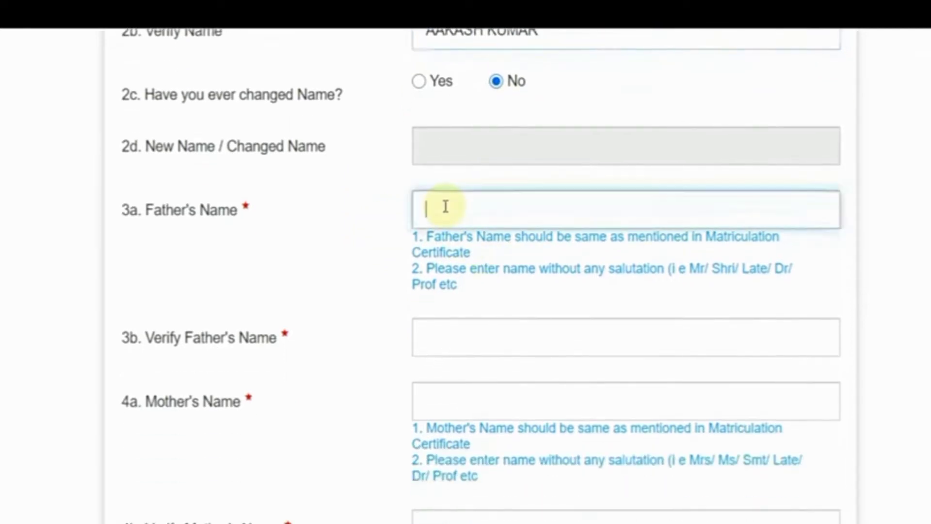
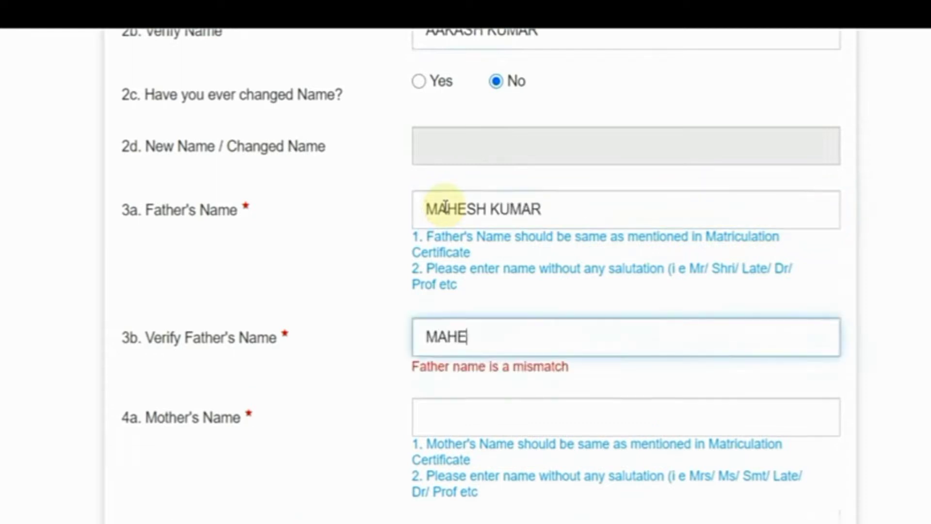
{"action": "key", "text": "Tab"}
{"action": "type", "text": "REKHA"}
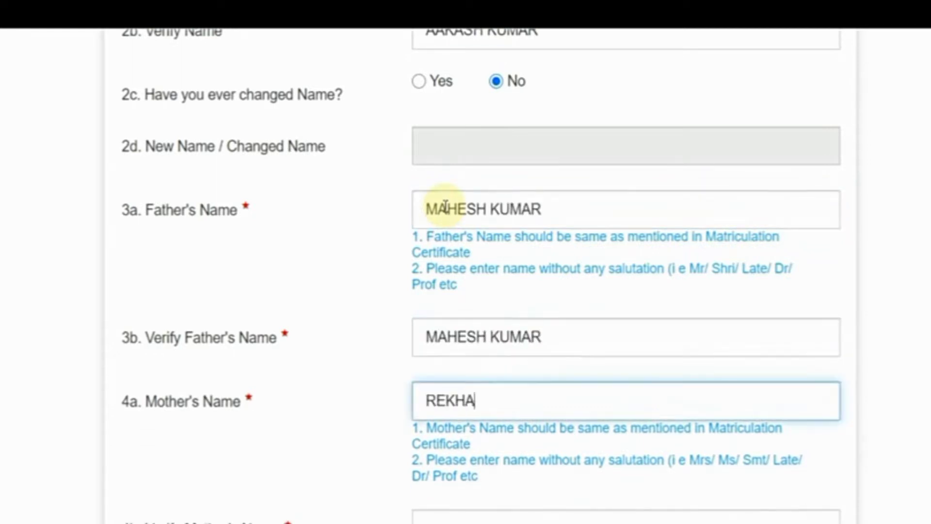
{"action": "key", "text": "Tab"}
{"action": "type", "text": "REKH"}
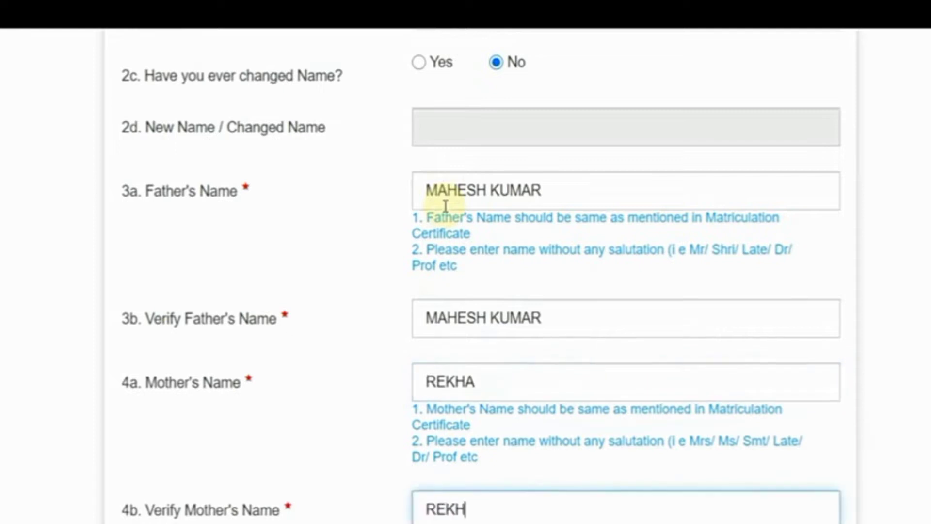
{"action": "scroll", "coordinate": [649, 177], "scroll_direction": "down", "scroll_amount": 5}
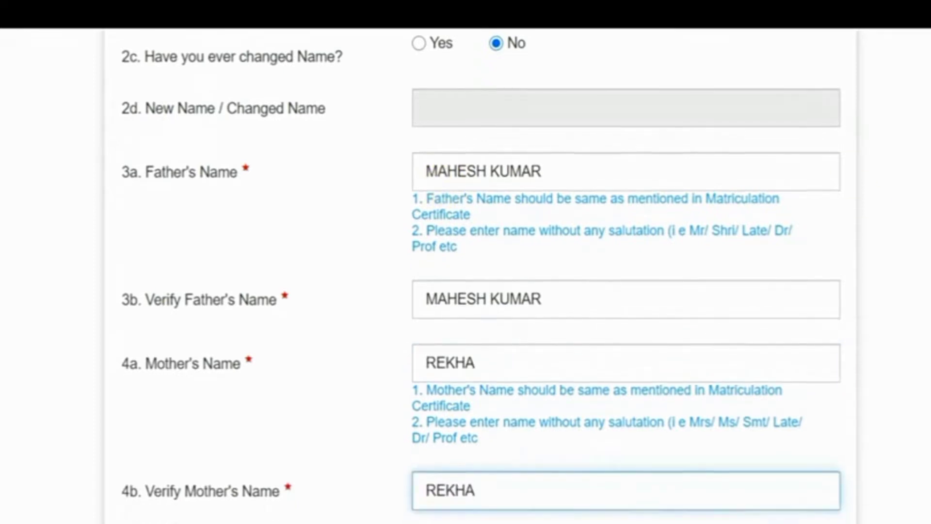
{"action": "scroll", "coordinate": [883, 304], "scroll_direction": "down", "scroll_amount": 3}
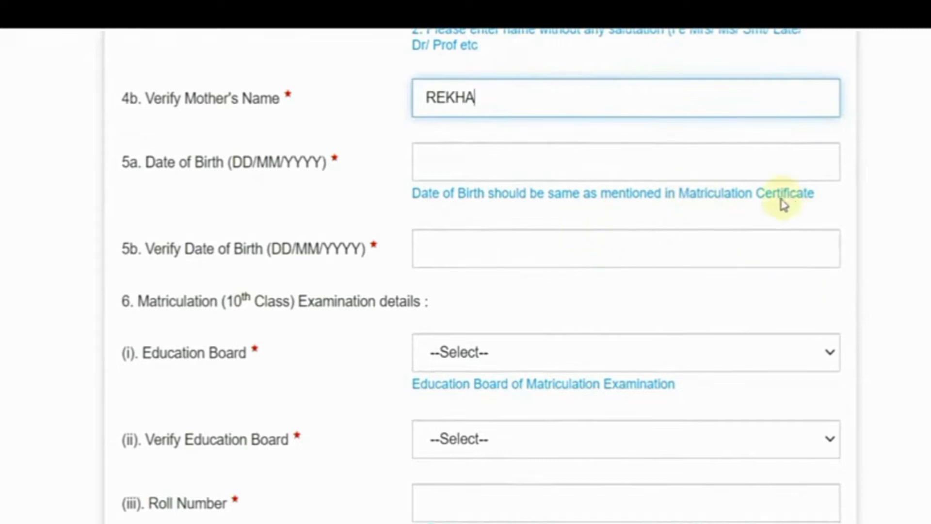
Pick 10 July 1996 as the date of birth in the calendar
{"action": "left_click", "coordinate": [490, 160]}
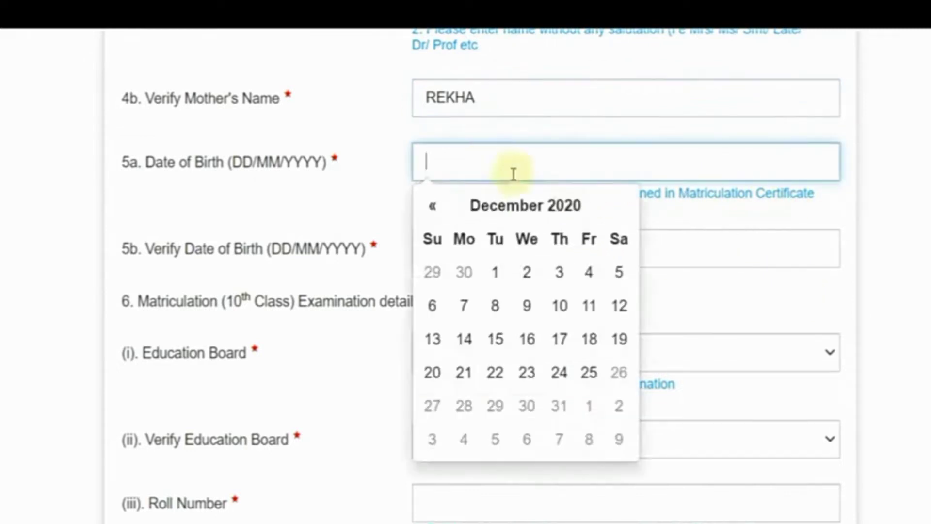
{"action": "left_click", "coordinate": [528, 213]}
{"action": "left_click", "coordinate": [527, 213]}
{"action": "left_click", "coordinate": [430, 212]}
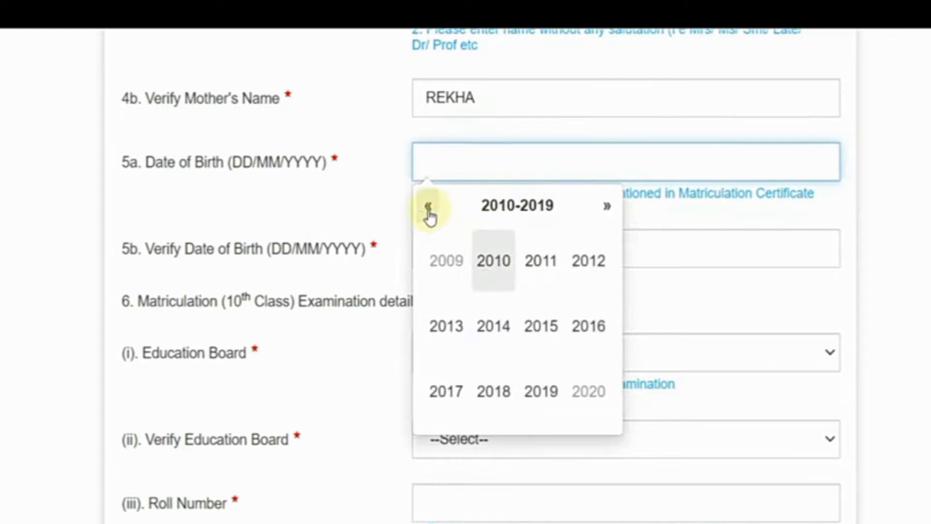
{"action": "left_click", "coordinate": [429, 214]}
{"action": "left_click", "coordinate": [429, 212]}
{"action": "left_click", "coordinate": [590, 326]}
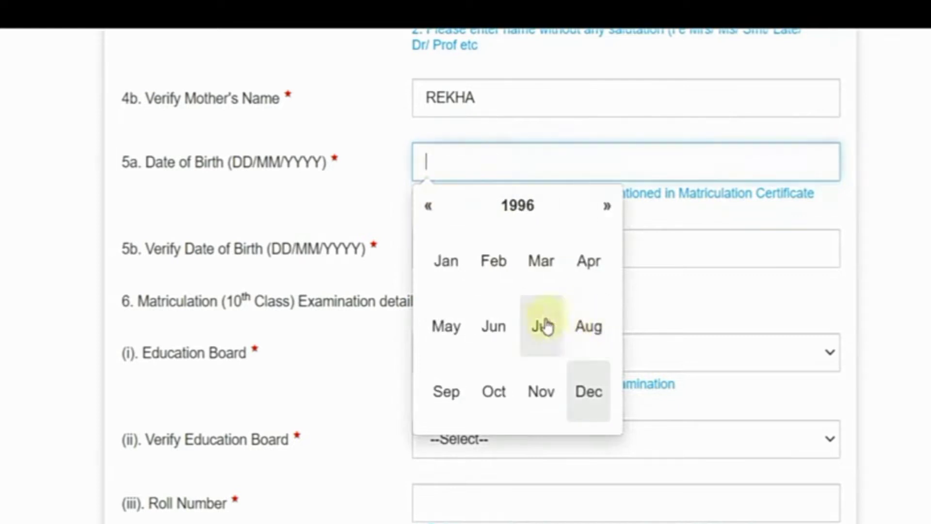
{"action": "left_click", "coordinate": [540, 326]}
{"action": "left_click", "coordinate": [517, 307]}
Open the verify date-of-birth calendar and go back to the 1990-1999 decade
{"action": "left_click", "coordinate": [486, 250]}
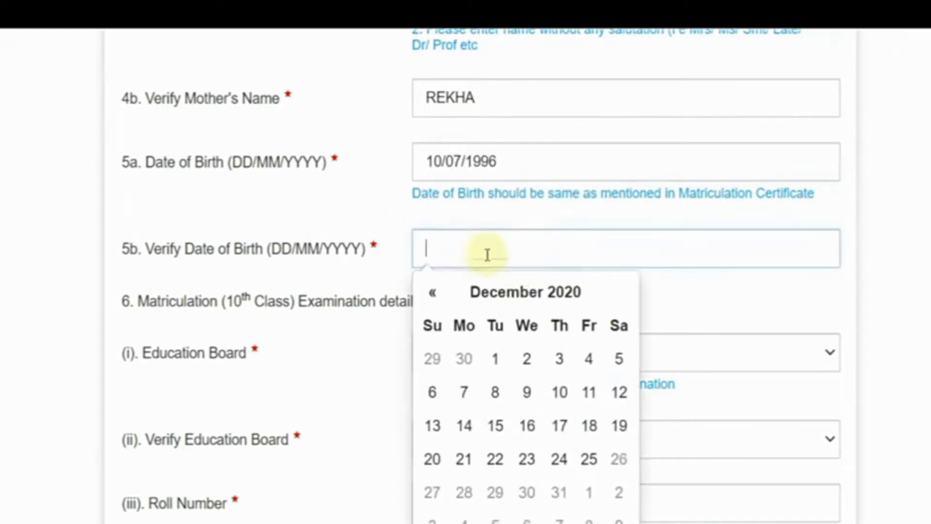
{"action": "left_click", "coordinate": [530, 294]}
{"action": "left_click", "coordinate": [476, 297]}
{"action": "left_click", "coordinate": [429, 296]}
{"action": "left_click", "coordinate": [429, 296]}
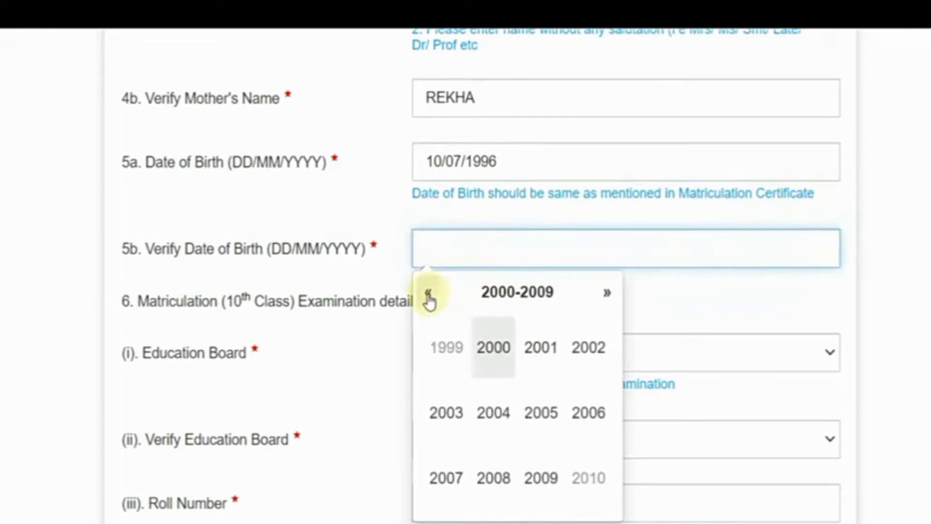
{"action": "left_click", "coordinate": [430, 297]}
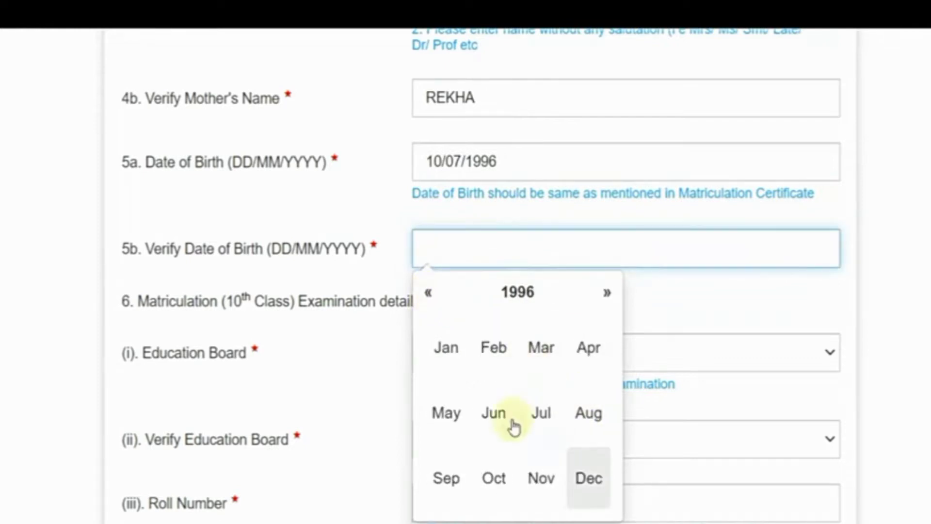
{"action": "left_click", "coordinate": [548, 417]}
{"action": "left_click", "coordinate": [527, 392]}
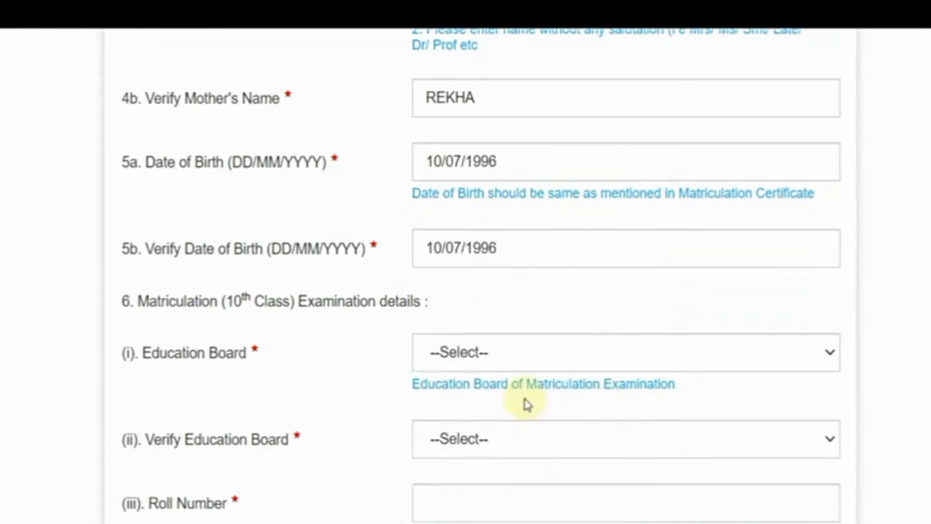
{"action": "scroll", "coordinate": [493, 385], "scroll_direction": "down", "scroll_amount": 2}
{"action": "scroll", "coordinate": [473, 368], "scroll_direction": "down", "scroll_amount": 2}
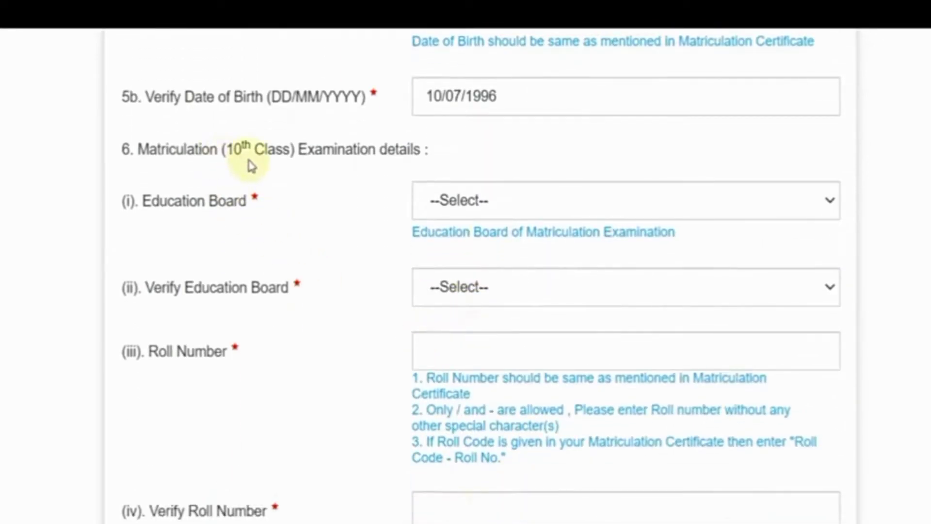
{"action": "left_click_drag", "start_coordinate": [226, 147], "coordinate": [292, 149]}
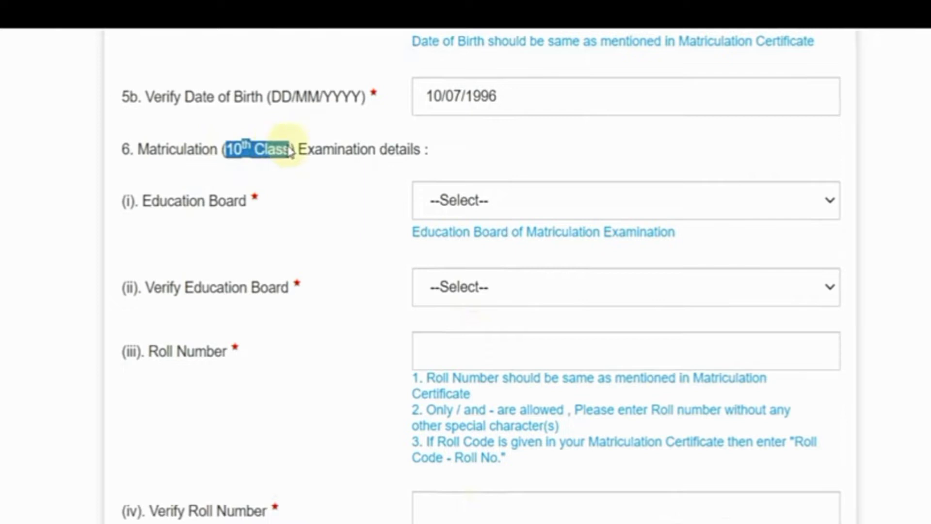
{"action": "left_click", "coordinate": [305, 161]}
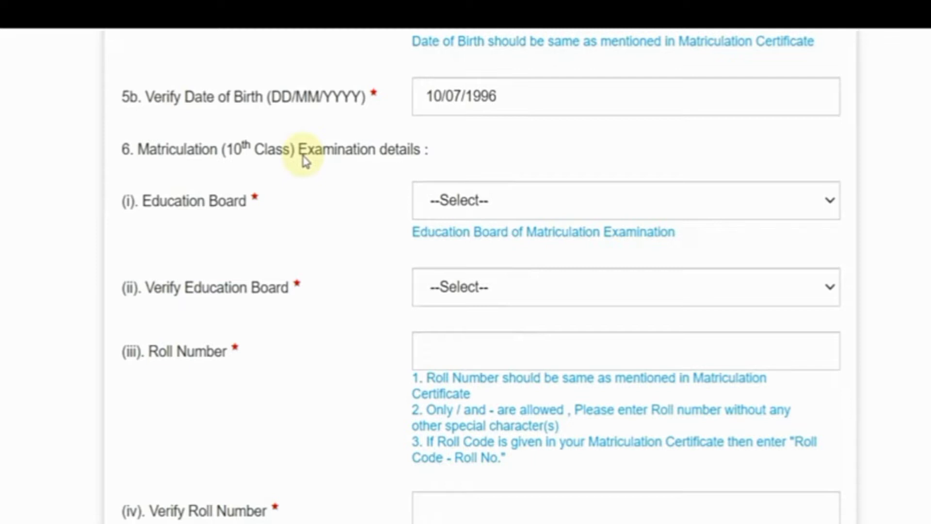
{"action": "scroll", "coordinate": [584, 207], "scroll_direction": "down", "scroll_amount": 1}
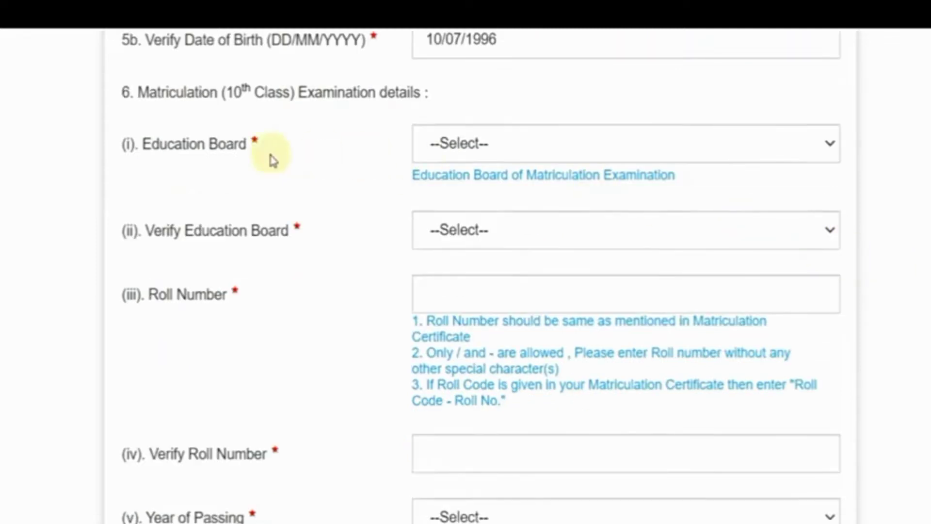
Select Board of Secondary Education, Rajasthan as both the education board and its verification
{"action": "left_click", "coordinate": [501, 148]}
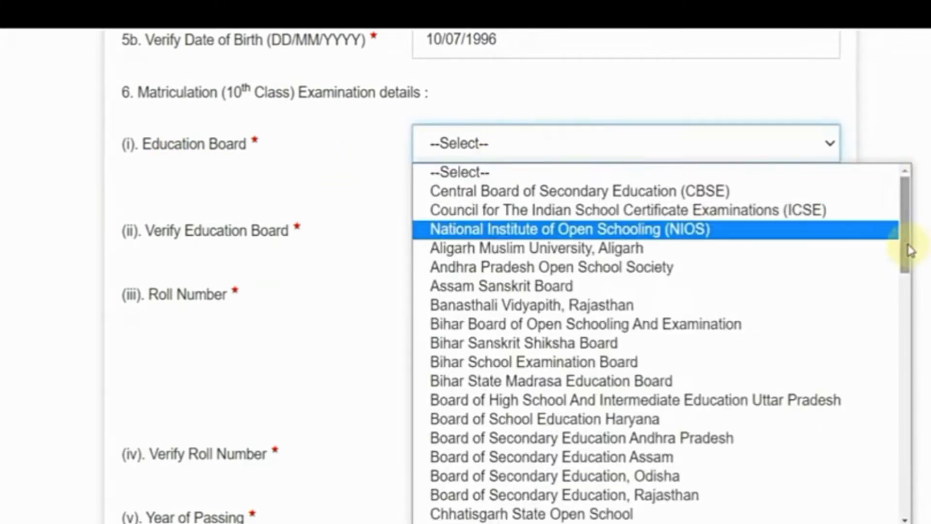
{"action": "left_click_drag", "start_coordinate": [908, 254], "coordinate": [926, 269]}
{"action": "left_click", "coordinate": [669, 417]}
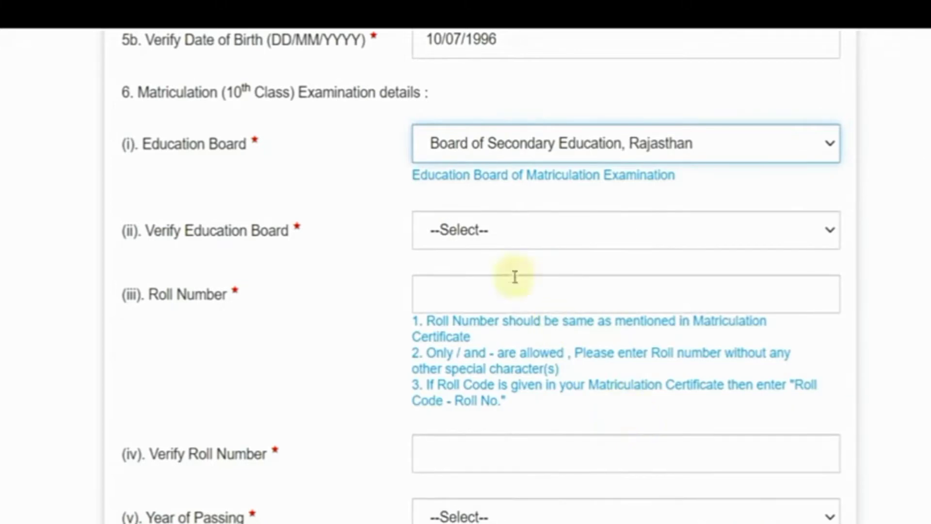
{"action": "left_click", "coordinate": [669, 242]}
{"action": "scroll", "coordinate": [902, 315], "scroll_direction": "down", "scroll_amount": 1}
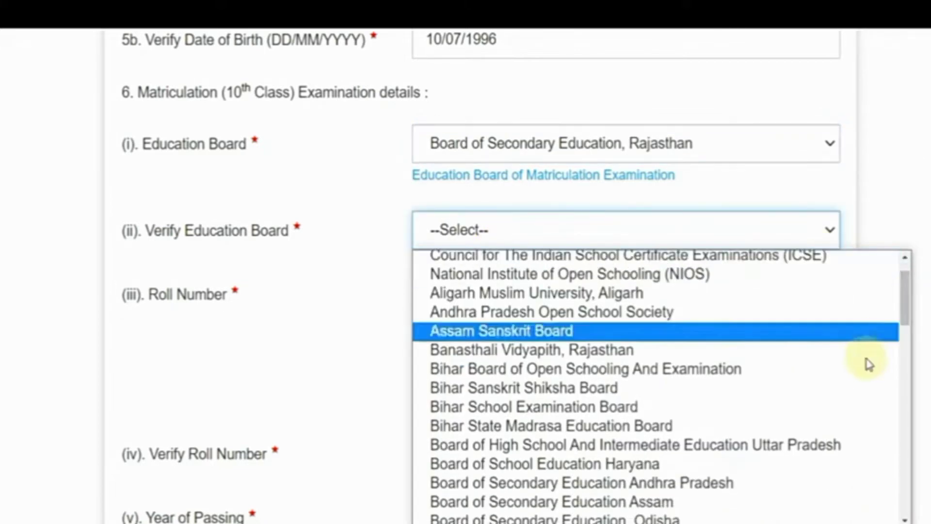
{"action": "scroll", "coordinate": [842, 444], "scroll_direction": "down", "scroll_amount": 3}
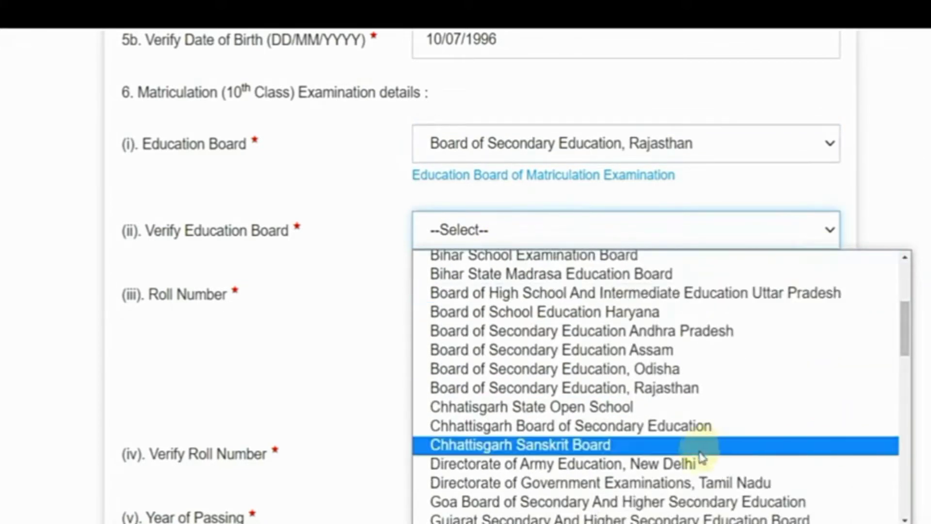
{"action": "left_click", "coordinate": [681, 388]}
{"action": "scroll", "coordinate": [504, 258], "scroll_direction": "down", "scroll_amount": 2}
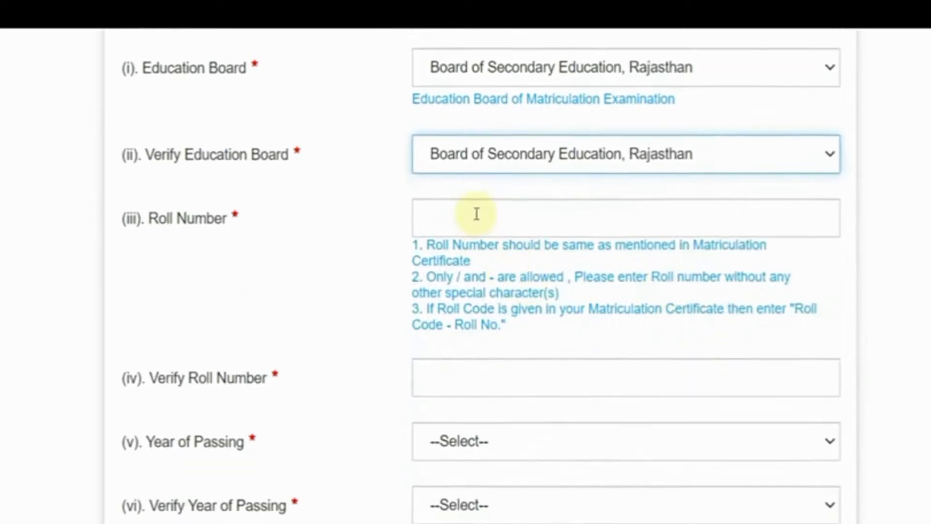
Enter the matriculation roll number in both the roll number and verify fields
{"action": "left_click", "coordinate": [477, 214]}
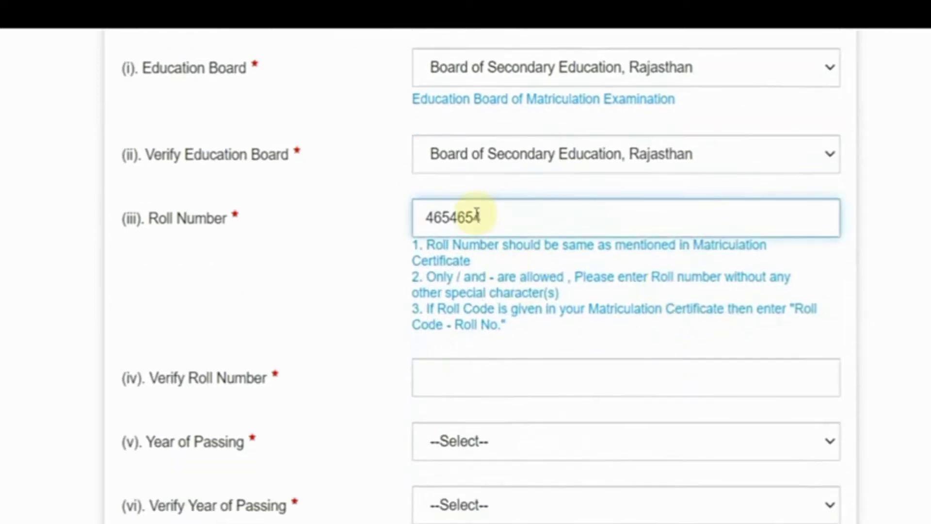
{"action": "left_click", "coordinate": [459, 368]}
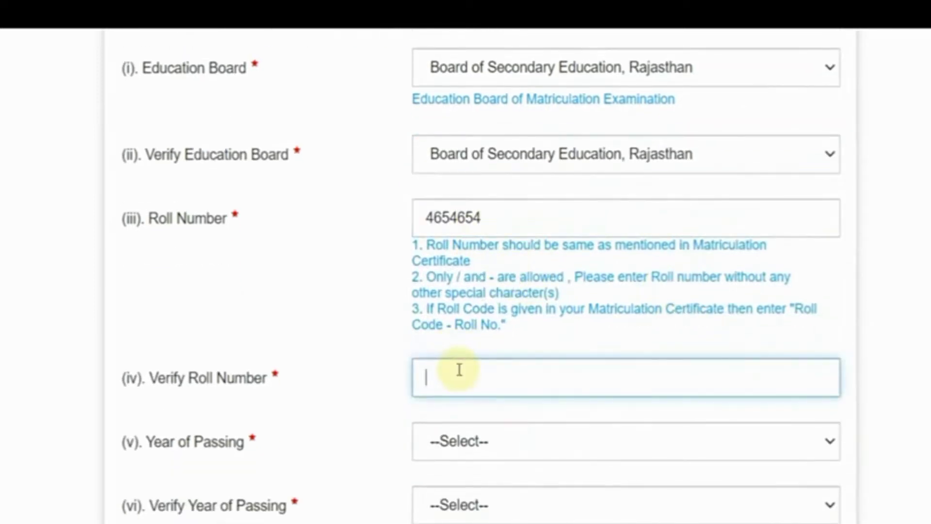
{"action": "left_click", "coordinate": [370, 343]}
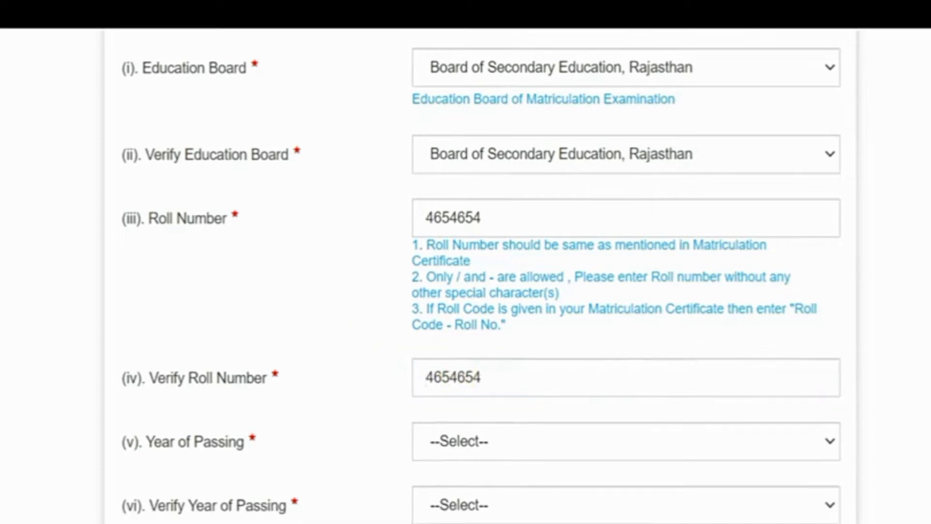
{"action": "scroll", "coordinate": [561, 257], "scroll_direction": "down", "scroll_amount": 4}
{"action": "left_click", "coordinate": [524, 239]}
{"action": "key", "text": "Down"}
{"action": "key", "text": "Down"}
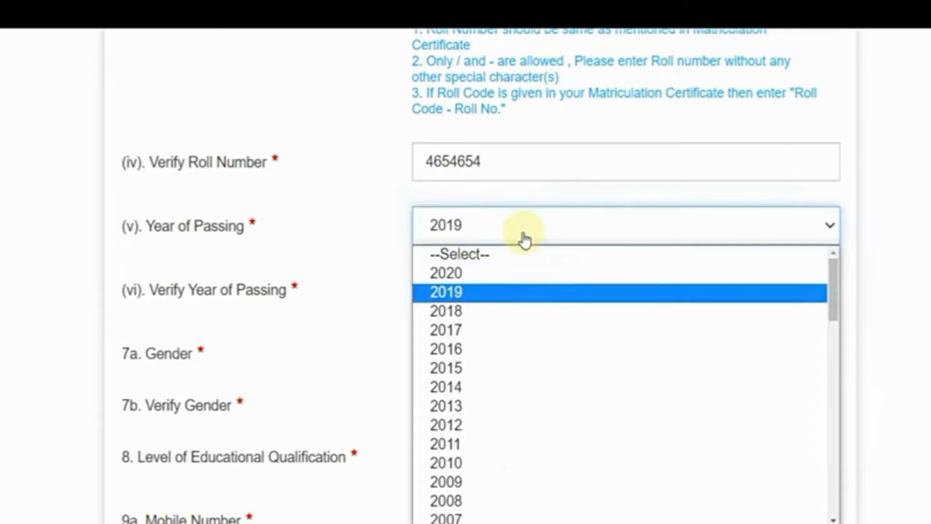
Set 2012 as the year of passing and its verification
{"action": "key", "text": "Down"}
{"action": "key", "text": "Down"}
{"action": "key", "text": "Down"}
{"action": "key", "text": "Down"}
{"action": "key", "text": "Down"}
{"action": "key", "text": "Down"}
{"action": "key", "text": "Down"}
{"action": "key", "text": "Return"}
{"action": "left_click", "coordinate": [452, 290]}
{"action": "key", "text": "Down"}
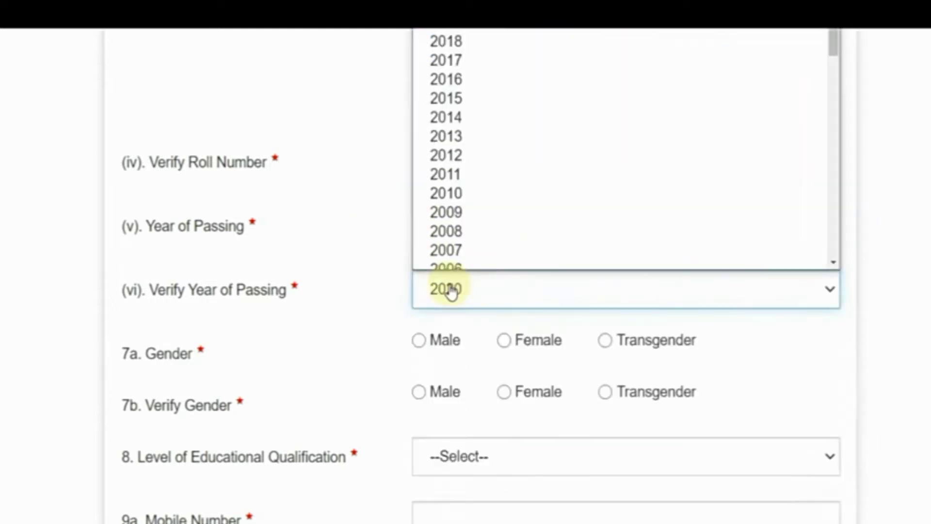
{"action": "key", "text": "Down"}
{"action": "key", "text": "Down"}
{"action": "key", "text": "Down"}
{"action": "key", "text": "Down"}
{"action": "key", "text": "Down"}
{"action": "key", "text": "Down"}
{"action": "key", "text": "Down"}
{"action": "key", "text": "Down"}
{"action": "key", "text": "Return"}
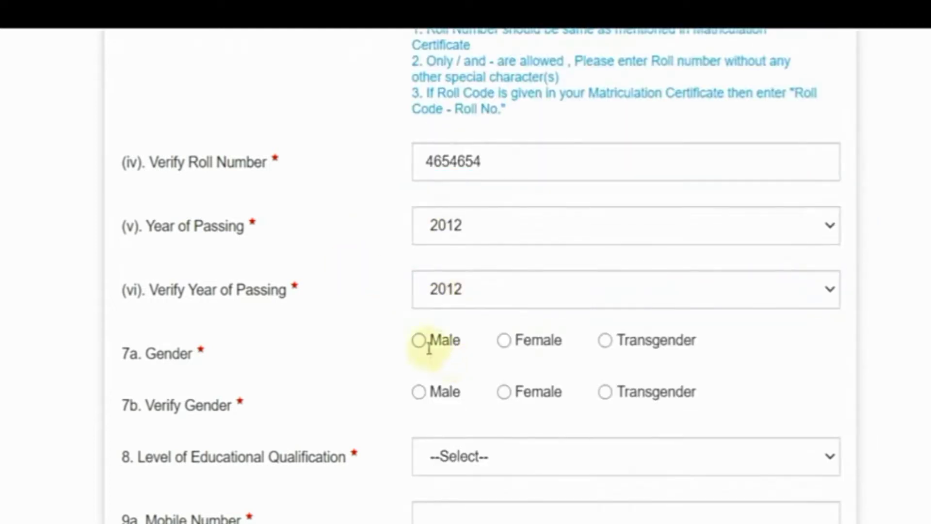
Mark gender and verify gender as Male, then open the qualification level list
{"action": "left_click", "coordinate": [419, 340]}
{"action": "left_click", "coordinate": [418, 392]}
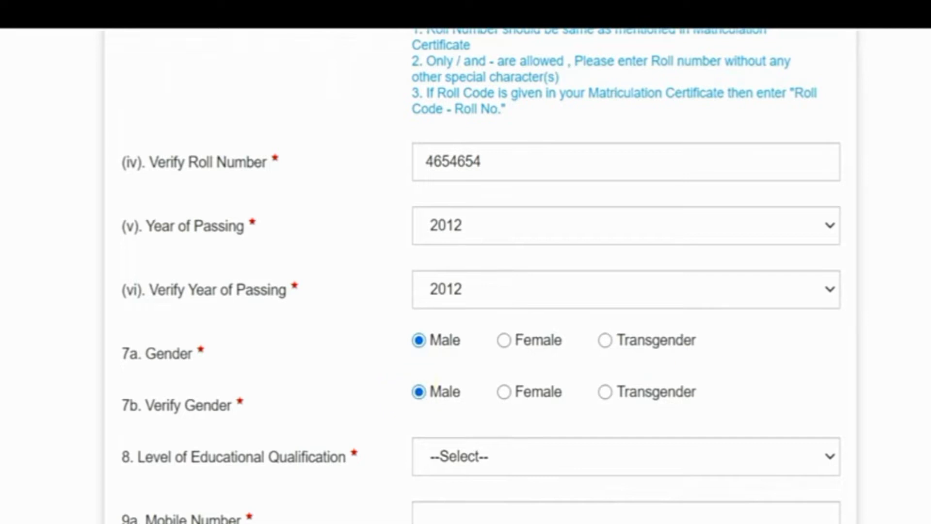
{"action": "scroll", "coordinate": [880, 384], "scroll_direction": "down", "scroll_amount": 5}
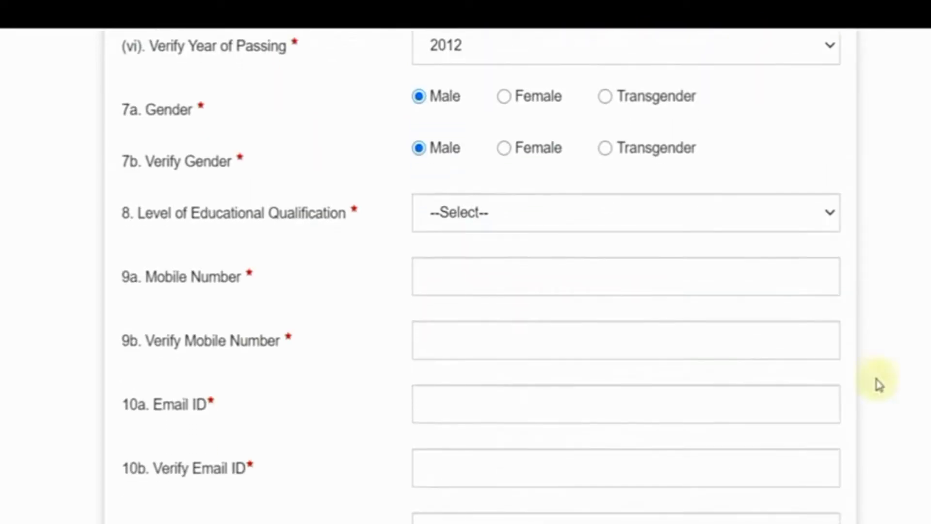
{"action": "left_click", "coordinate": [482, 224]}
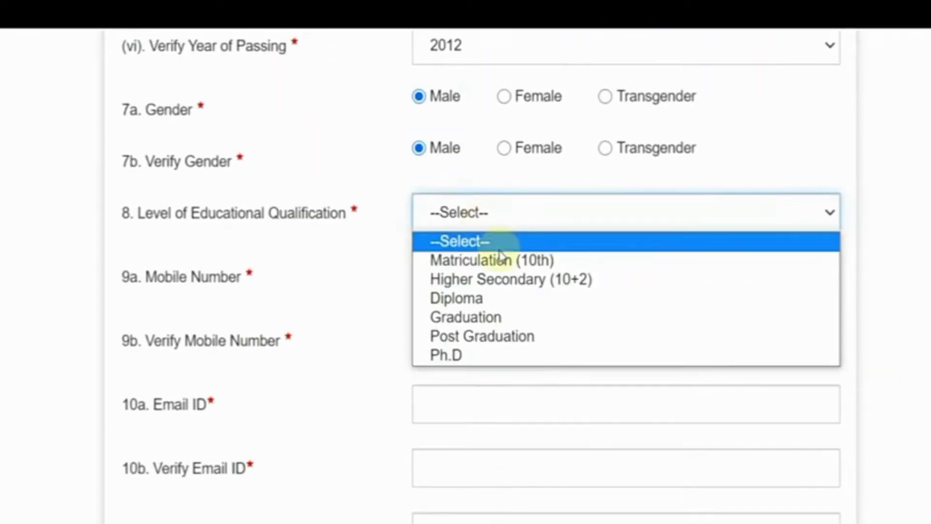
Choose Graduation as the qualification level and Rajasthan as the permanent-address state
{"action": "left_click", "coordinate": [506, 326]}
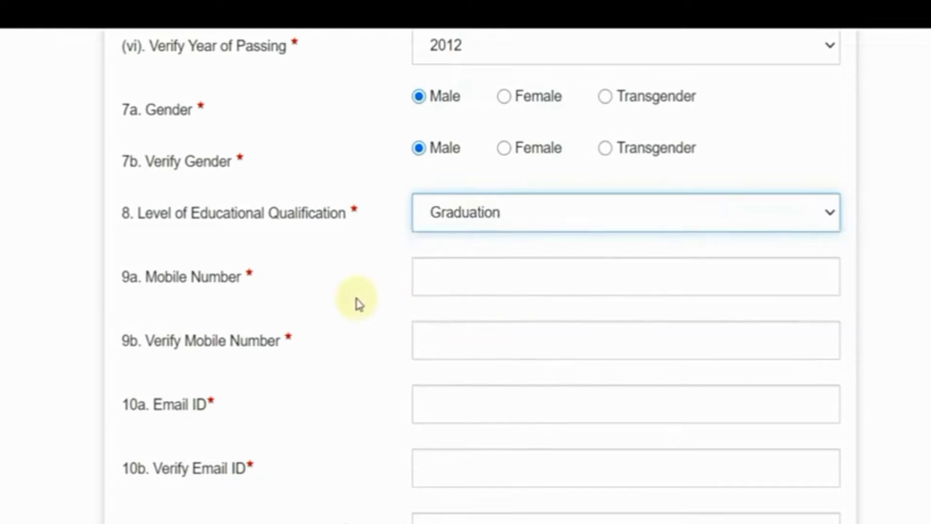
{"action": "scroll", "coordinate": [370, 306], "scroll_direction": "down", "scroll_amount": 2}
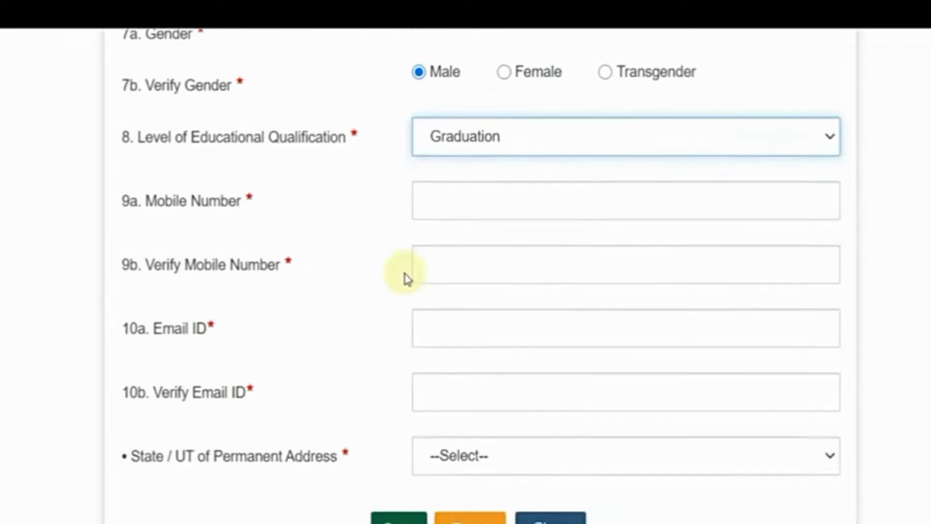
{"action": "left_click", "coordinate": [469, 209]}
{"action": "scroll", "coordinate": [449, 266], "scroll_direction": "down", "scroll_amount": 2}
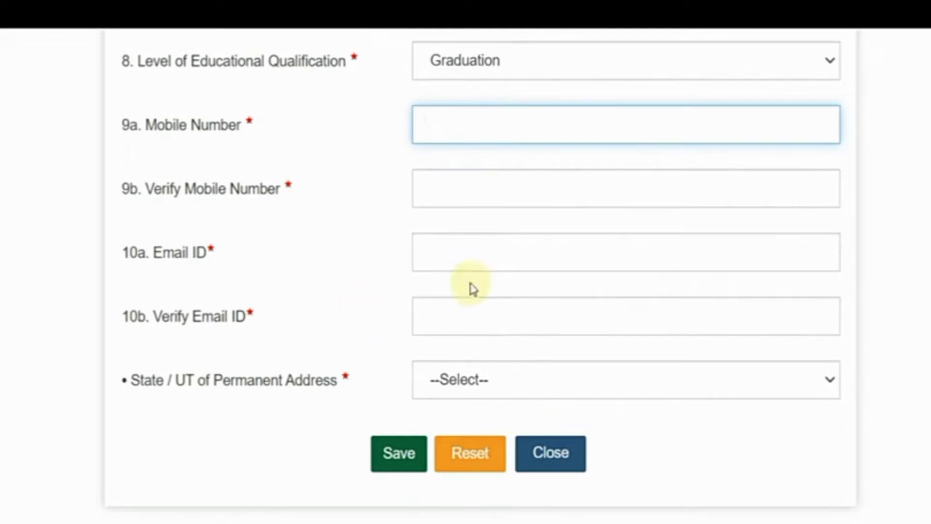
{"action": "left_click", "coordinate": [472, 383]}
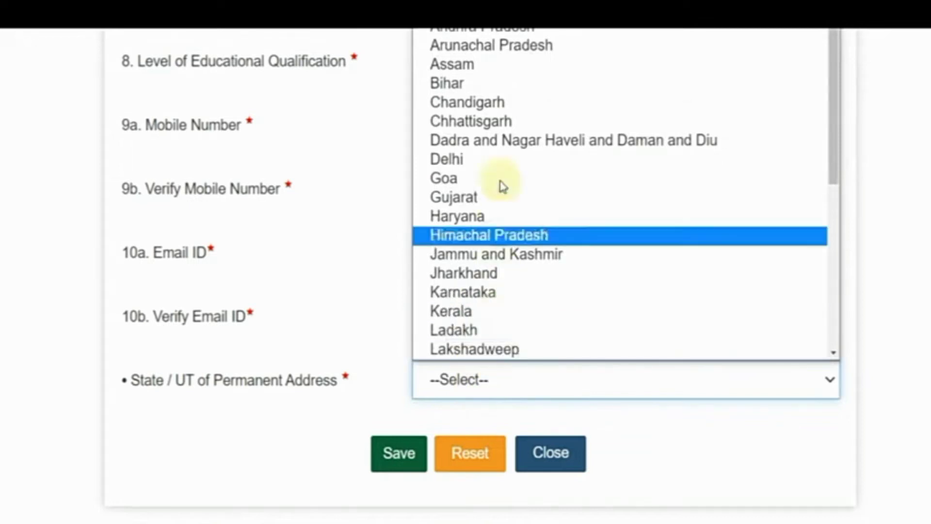
{"action": "scroll", "coordinate": [533, 262], "scroll_direction": "down", "scroll_amount": 5}
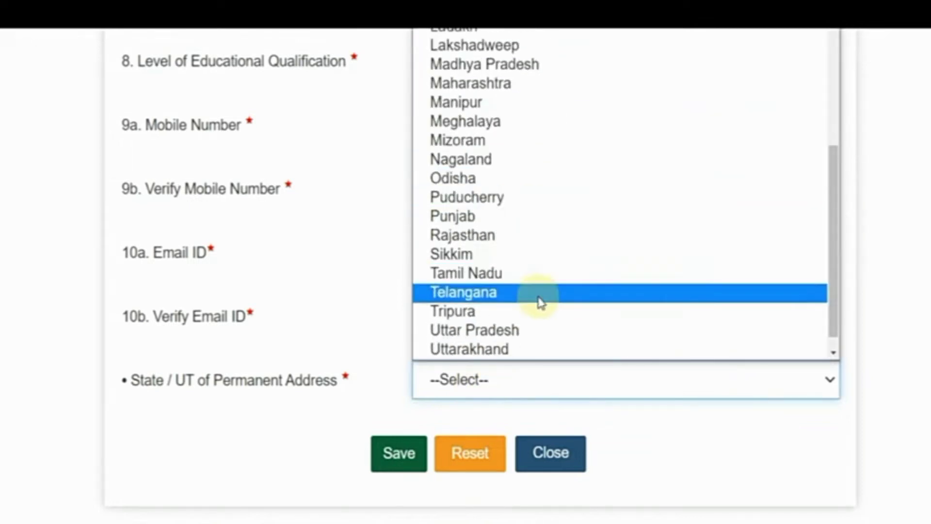
{"action": "left_click", "coordinate": [517, 238]}
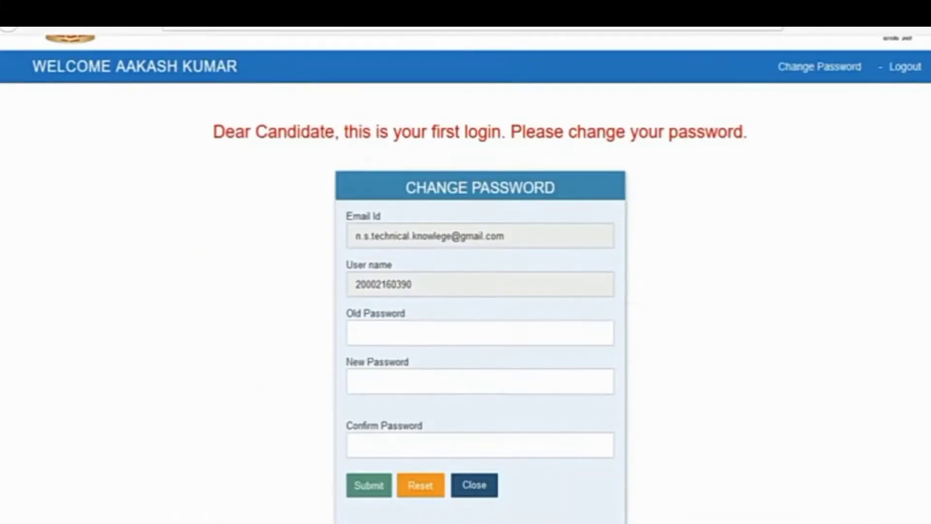
Focus the New Password field on the Change Password page to reveal the password rules
{"action": "scroll", "coordinate": [466, 267], "scroll_direction": "down", "scroll_amount": 1}
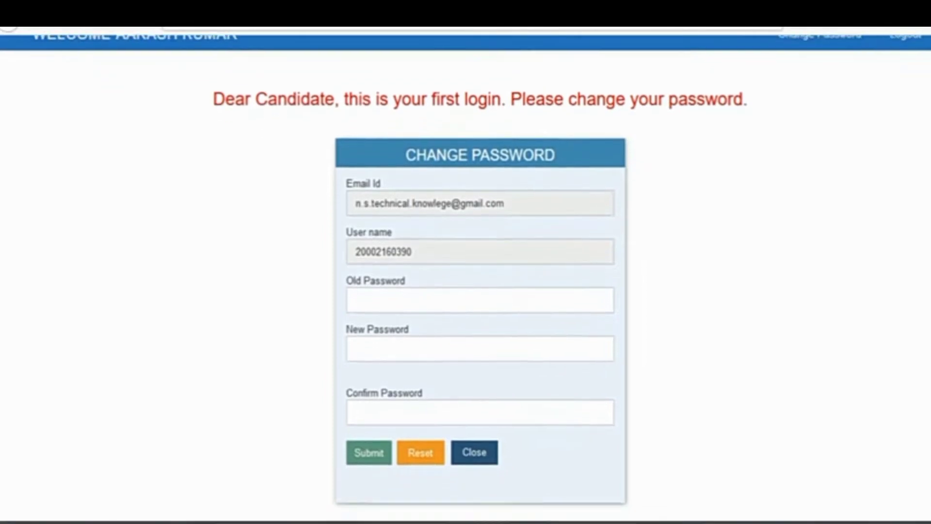
{"action": "scroll", "coordinate": [465, 267], "scroll_direction": "down", "scroll_amount": 1}
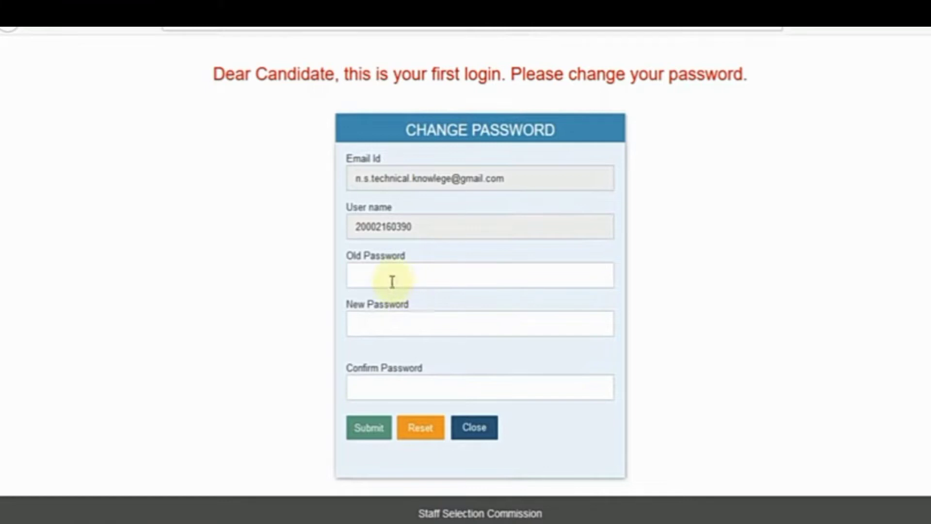
{"action": "left_click", "coordinate": [389, 322]}
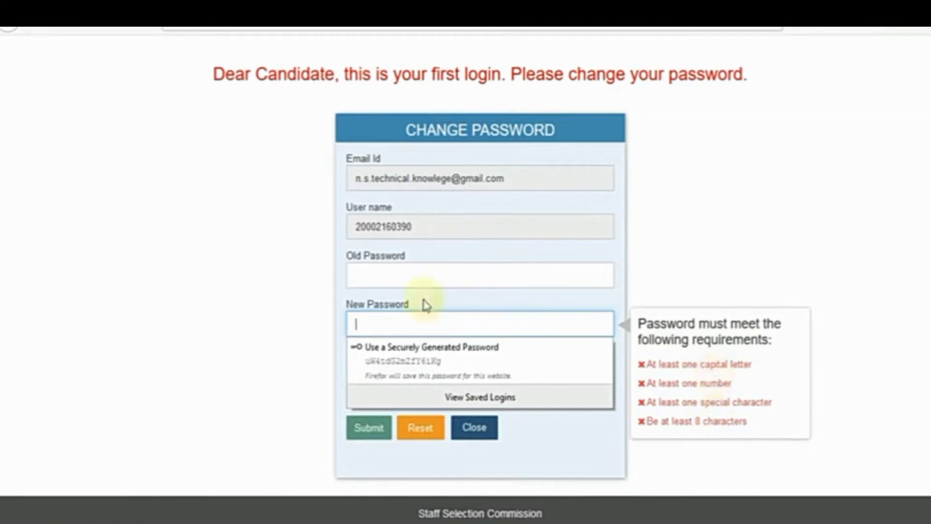
{"action": "left_click", "coordinate": [399, 281]}
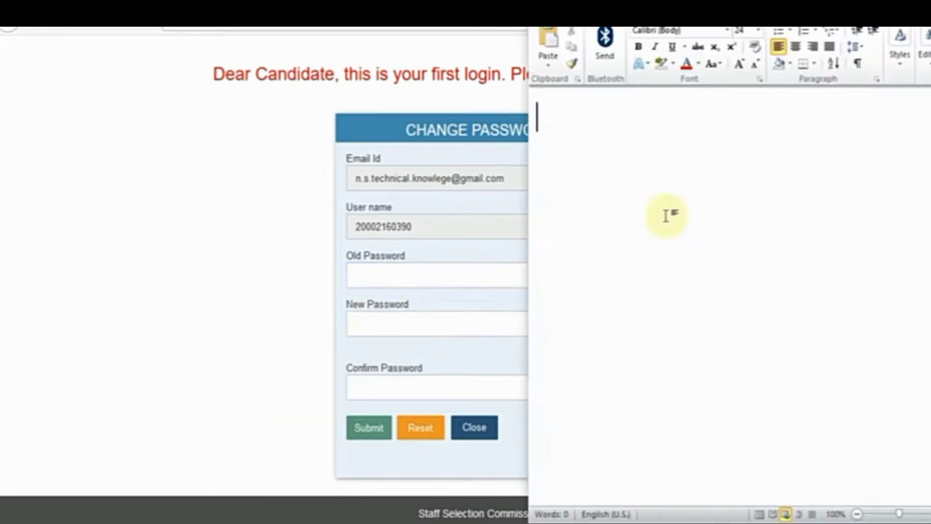
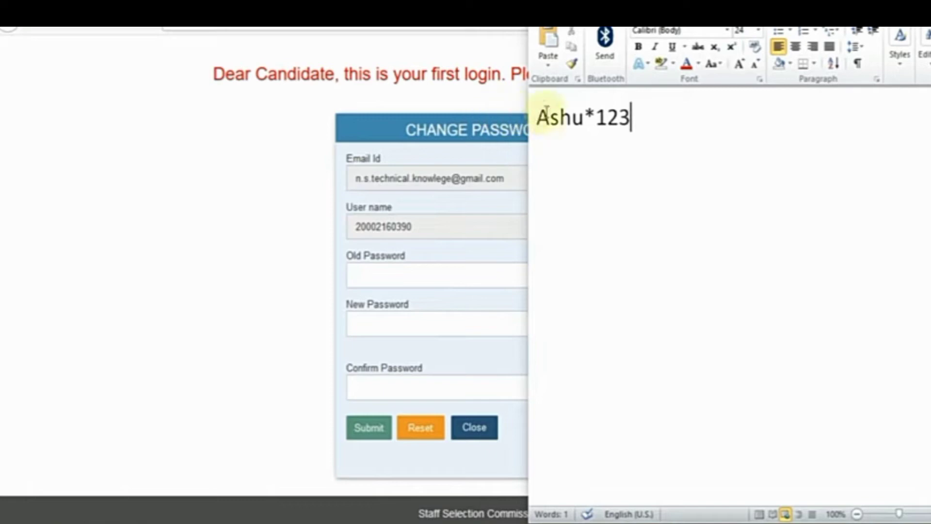
Draft a sample new password in Word, then close Word without saving
{"action": "left_click_drag", "start_coordinate": [538, 114], "coordinate": [542, 157]}
{"action": "left_click", "coordinate": [551, 156]}
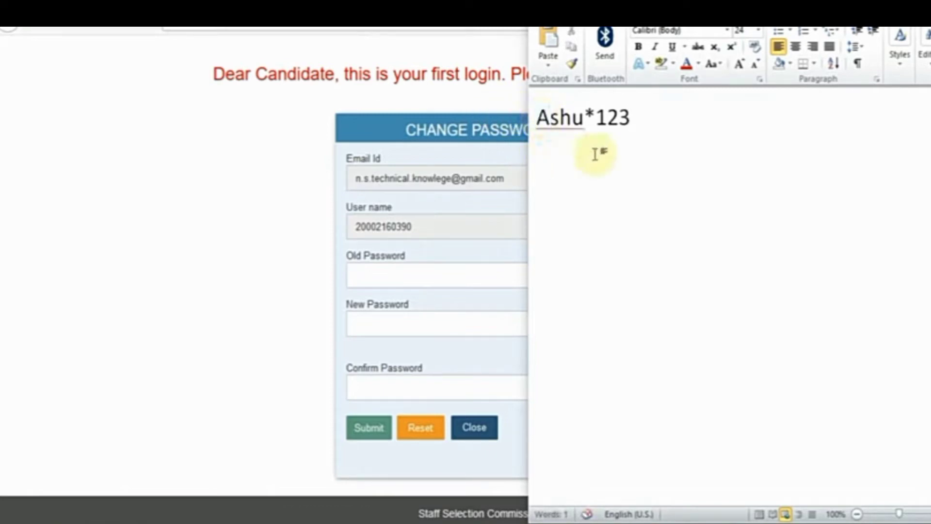
{"action": "mouse_move", "coordinate": [597, 119]}
{"action": "left_mouse_down"}
{"action": "mouse_move", "coordinate": [589, 119]}
{"action": "mouse_move", "coordinate": [633, 119]}
{"action": "mouse_move", "coordinate": [596, 119]}
{"action": "left_mouse_up"}
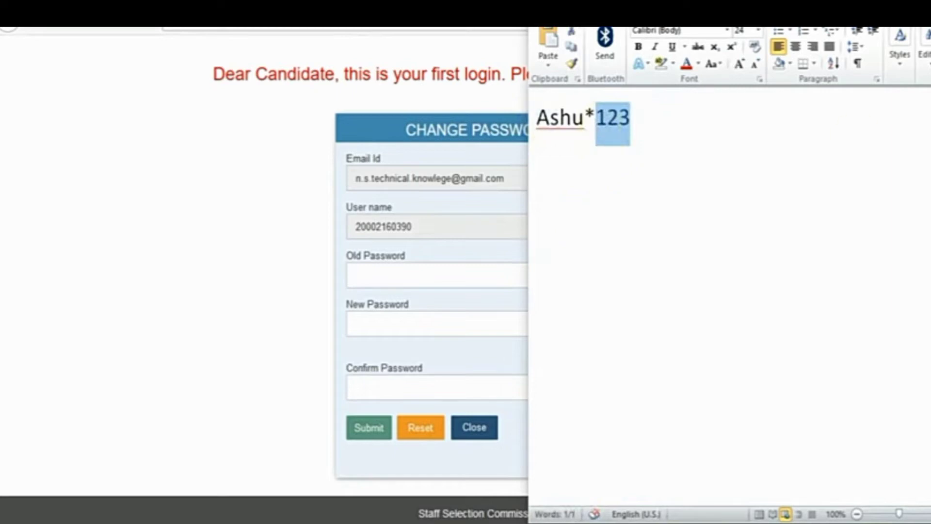
{"action": "key", "text": "alt+F4"}
{"action": "left_click", "coordinate": [499, 279]}
{"action": "left_click", "coordinate": [499, 326]}
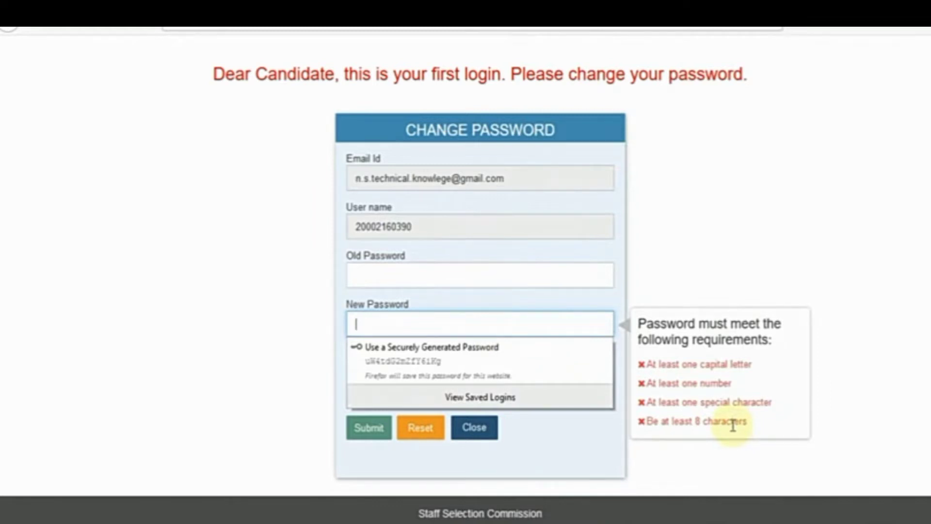
Dismiss the password suggestions and requirements popup
{"action": "left_click", "coordinate": [336, 358]}
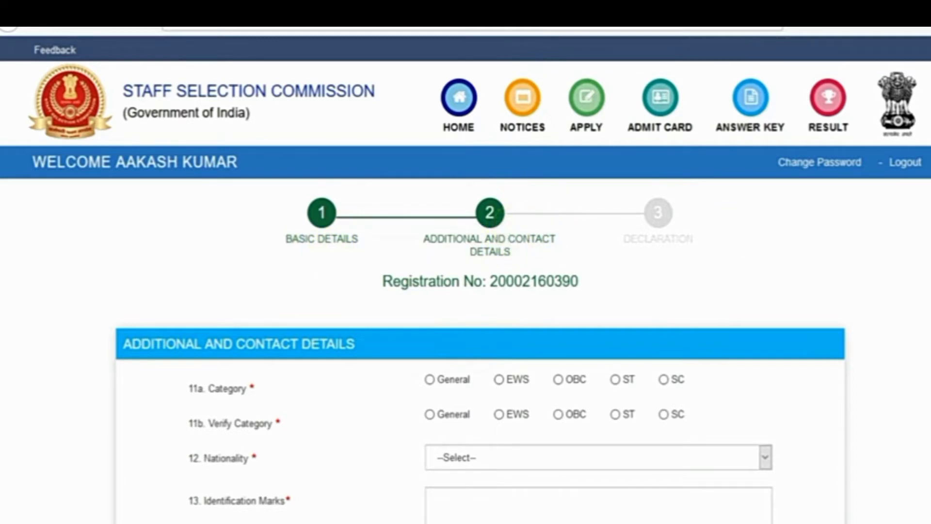
Set category to EWS, nationality to Citizen of India, and identification mark 'NO MARK'
{"action": "scroll", "coordinate": [713, 267], "scroll_direction": "down", "scroll_amount": 2}
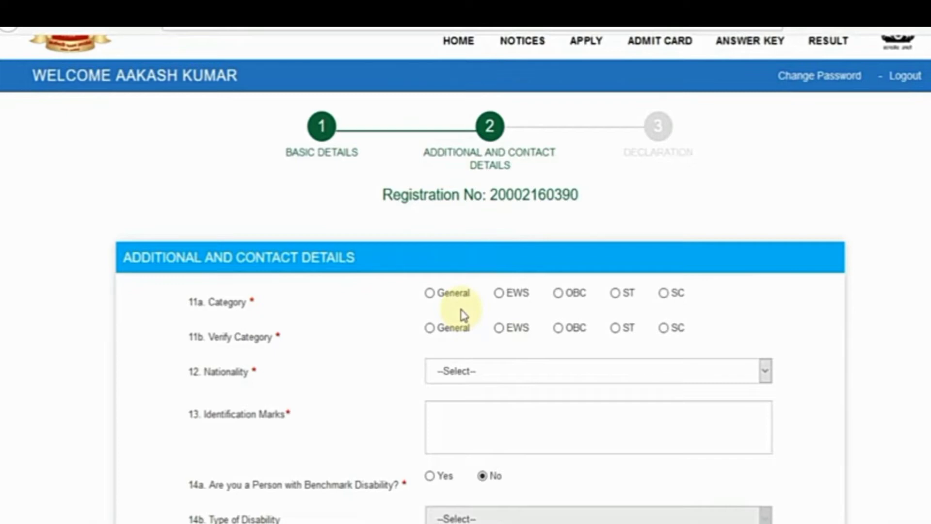
{"action": "scroll", "coordinate": [624, 189], "scroll_direction": "down", "scroll_amount": 2}
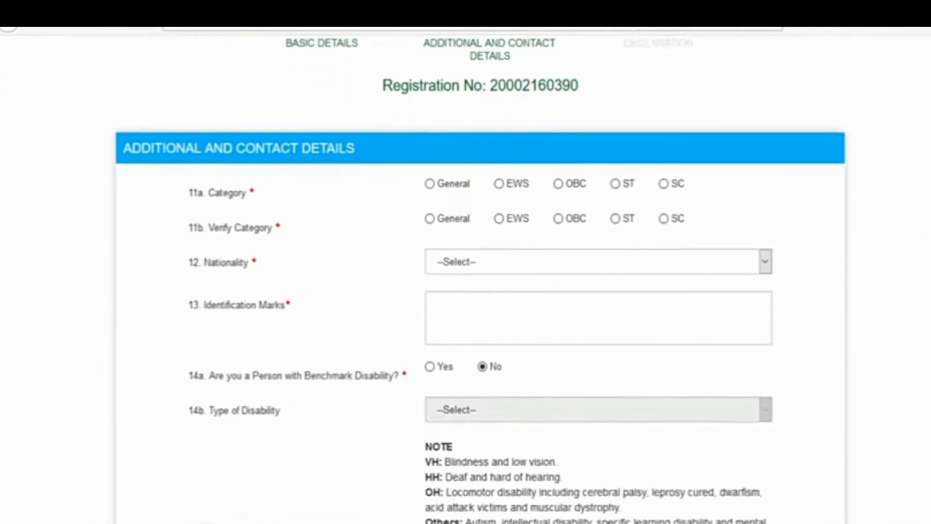
{"action": "left_click", "coordinate": [499, 185]}
{"action": "left_click", "coordinate": [500, 219]}
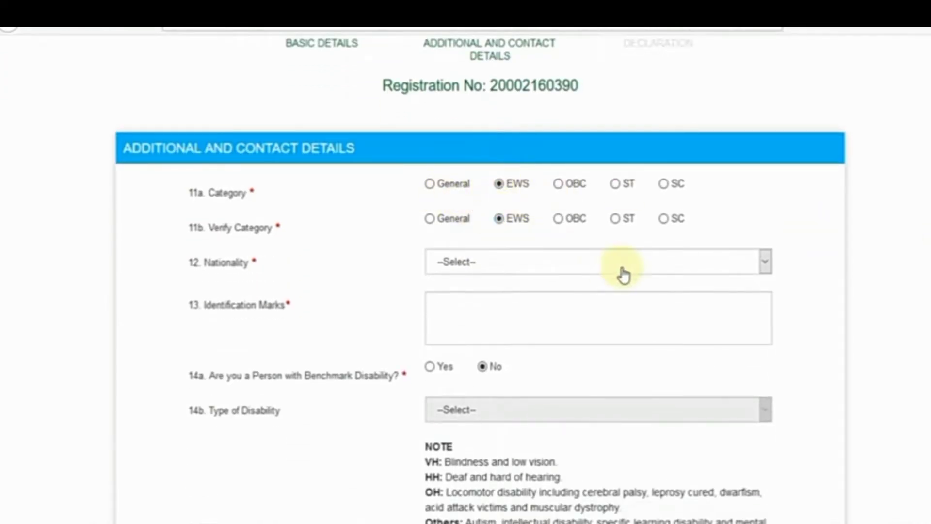
{"action": "left_click", "coordinate": [517, 268]}
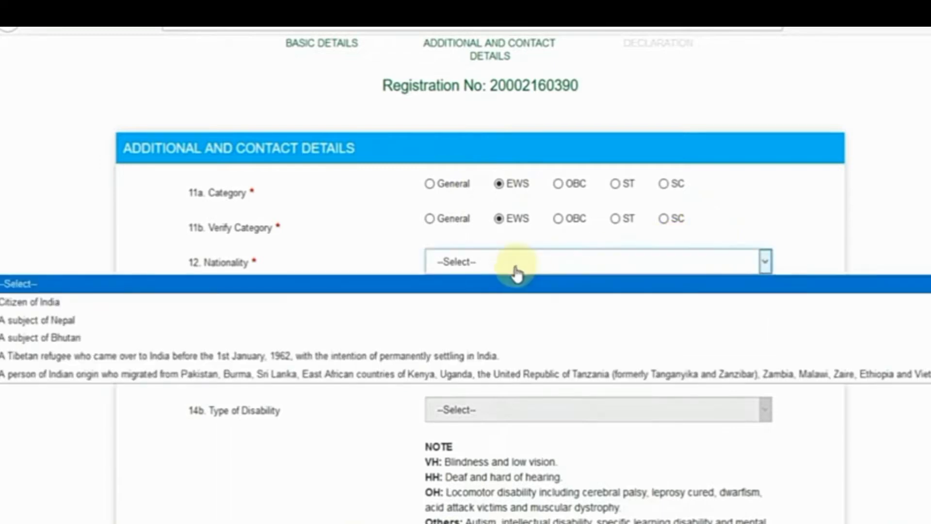
{"action": "left_click", "coordinate": [481, 302]}
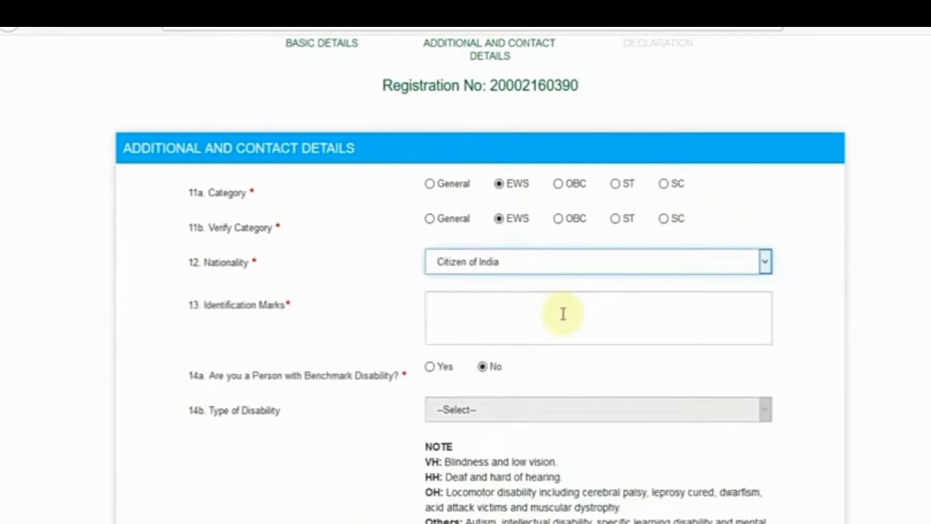
{"action": "left_click", "coordinate": [491, 313]}
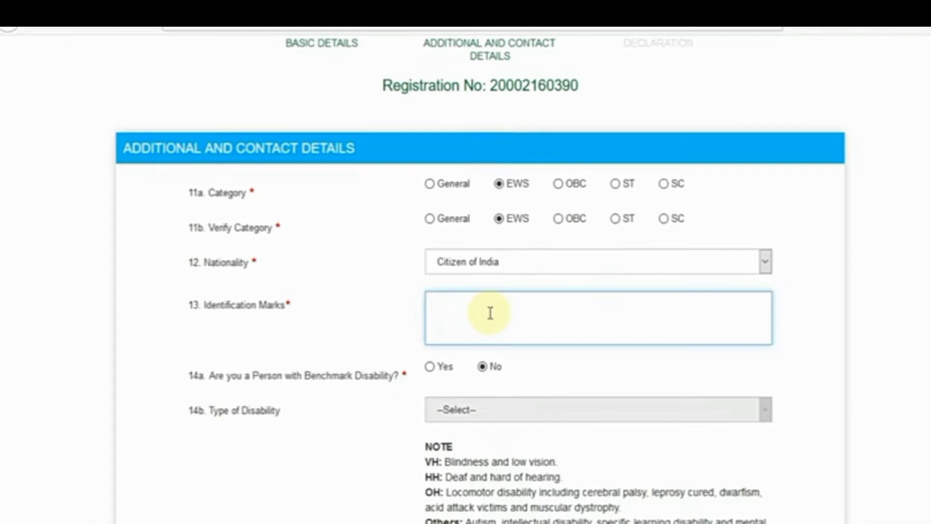
{"action": "key", "text": "Caps_Lock"}
{"action": "type", "text": "NO MARK"}
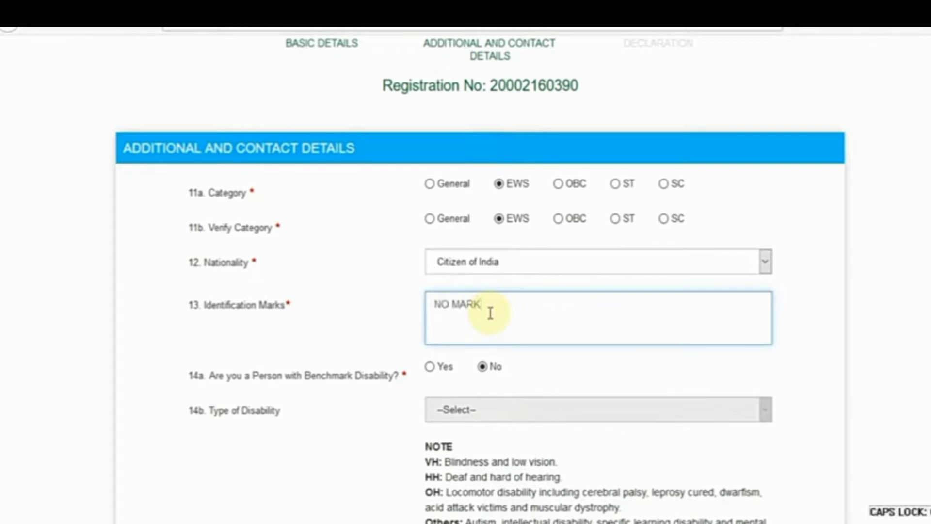
Answer No to the benchmark disability question
{"action": "scroll", "coordinate": [603, 316], "scroll_direction": "down", "scroll_amount": 3}
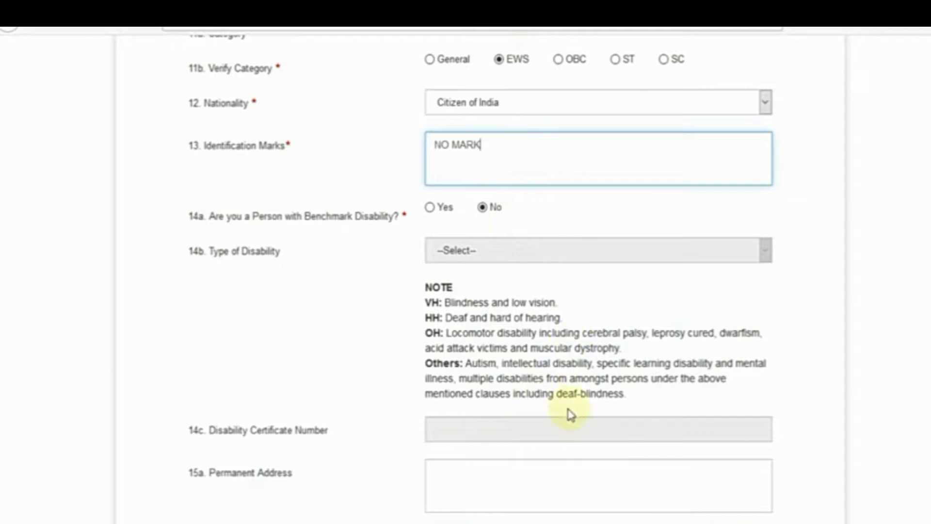
{"action": "left_click", "coordinate": [431, 209]}
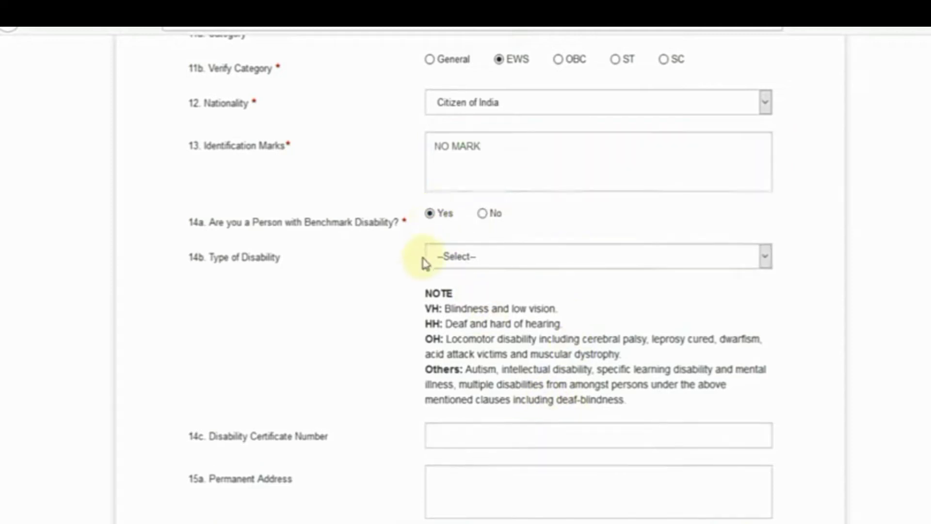
{"action": "scroll", "coordinate": [422, 262], "scroll_direction": "down", "scroll_amount": 1}
{"action": "scroll", "coordinate": [423, 263], "scroll_direction": "down", "scroll_amount": 1}
{"action": "left_click", "coordinate": [481, 184]}
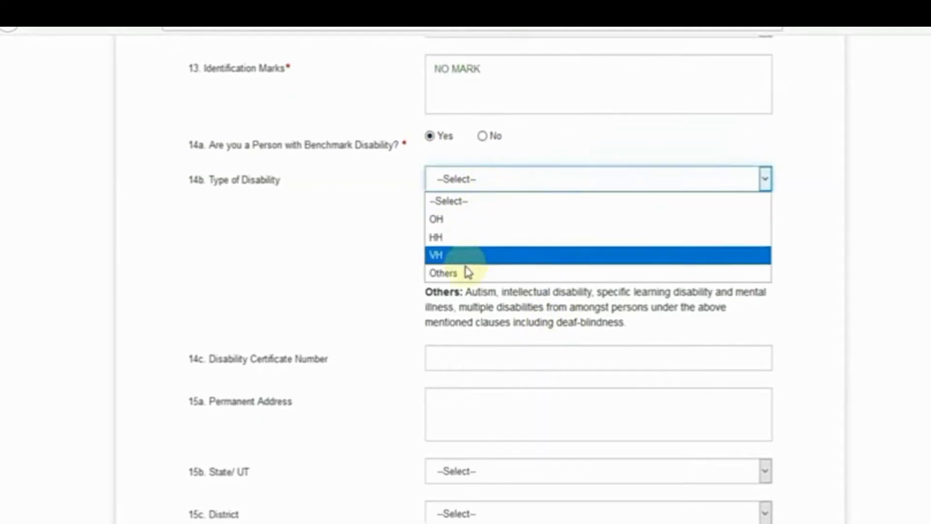
{"action": "left_click", "coordinate": [465, 237]}
{"action": "scroll", "coordinate": [383, 281], "scroll_direction": "down", "scroll_amount": 2}
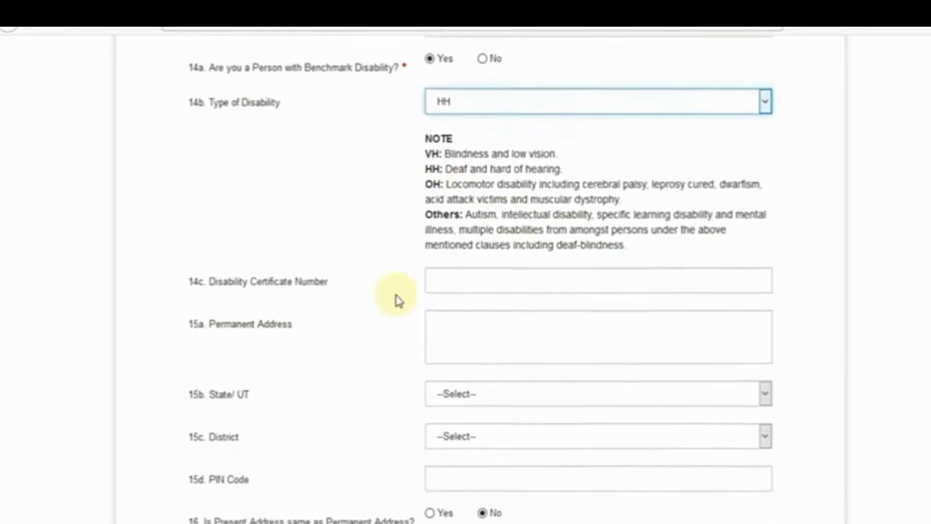
{"action": "left_click", "coordinate": [472, 281]}
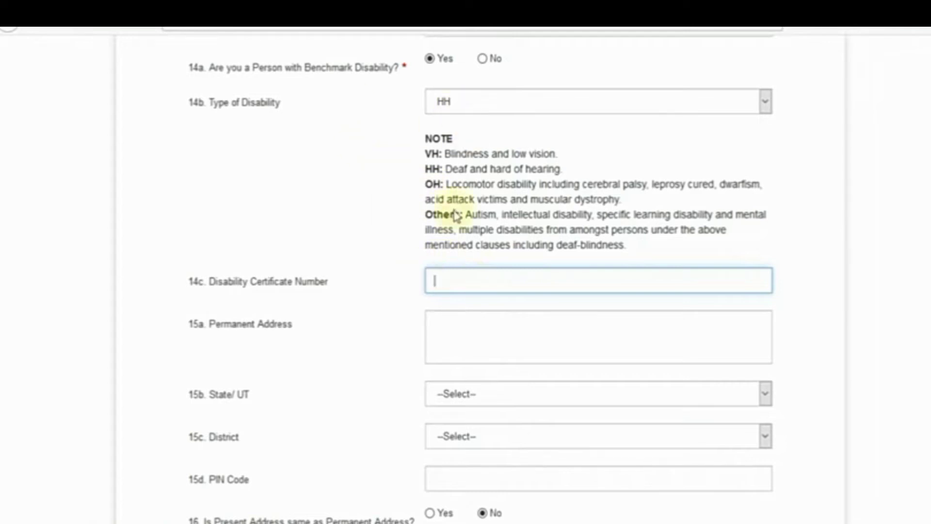
{"action": "left_click", "coordinate": [483, 59]}
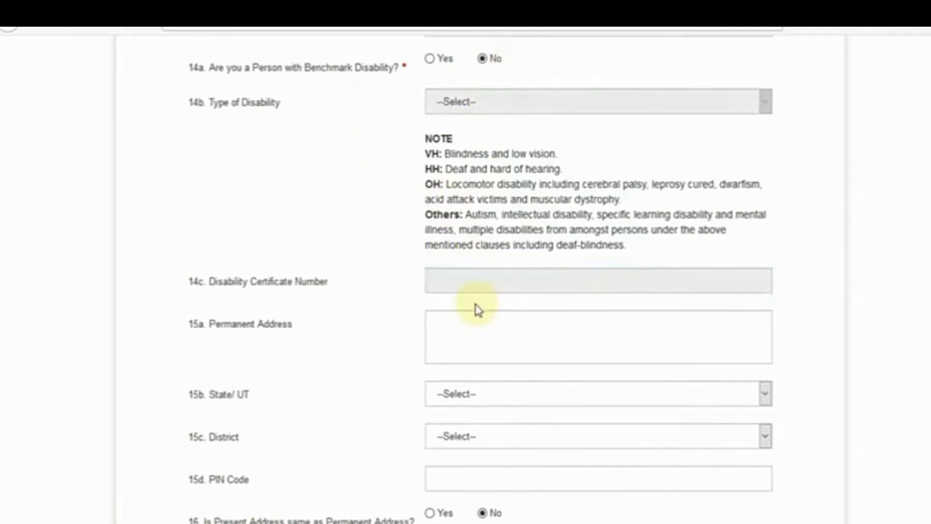
{"action": "scroll", "coordinate": [475, 308], "scroll_direction": "down", "scroll_amount": 2}
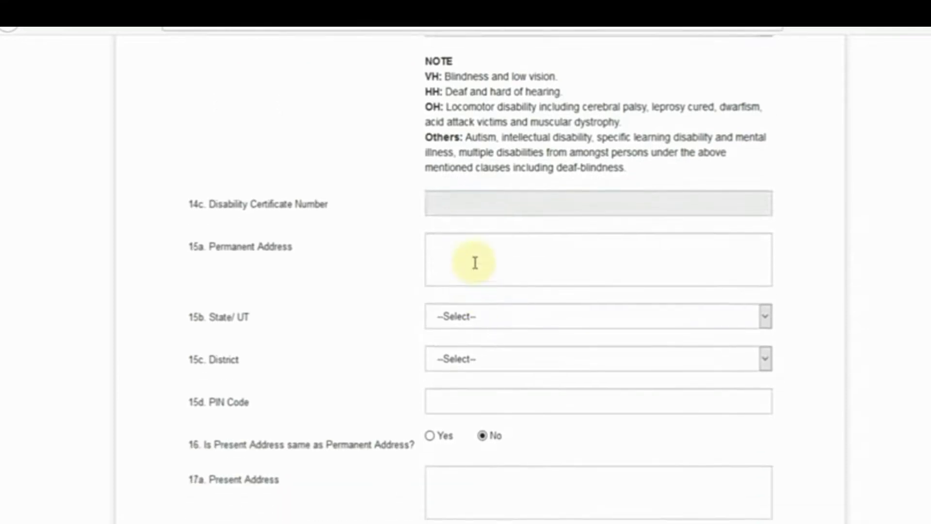
{"action": "left_click", "coordinate": [475, 262]}
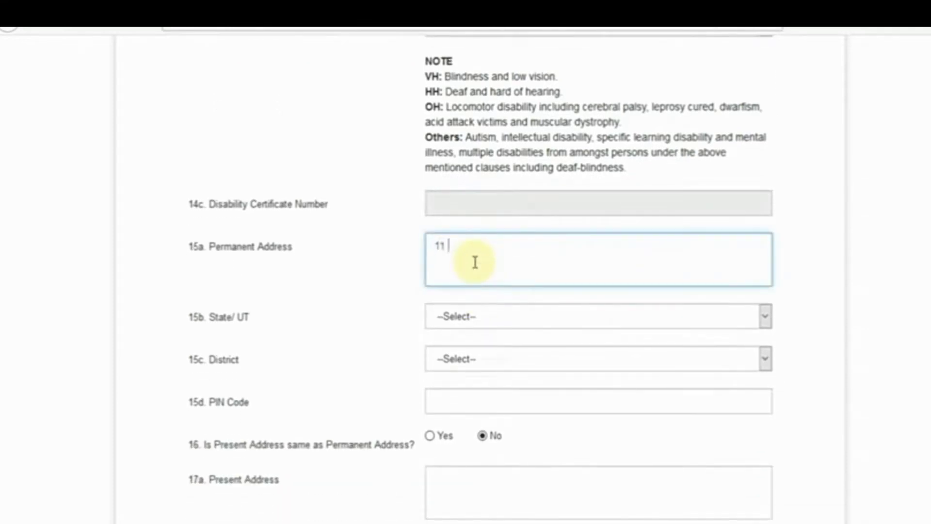
{"action": "left_click", "coordinate": [475, 322]}
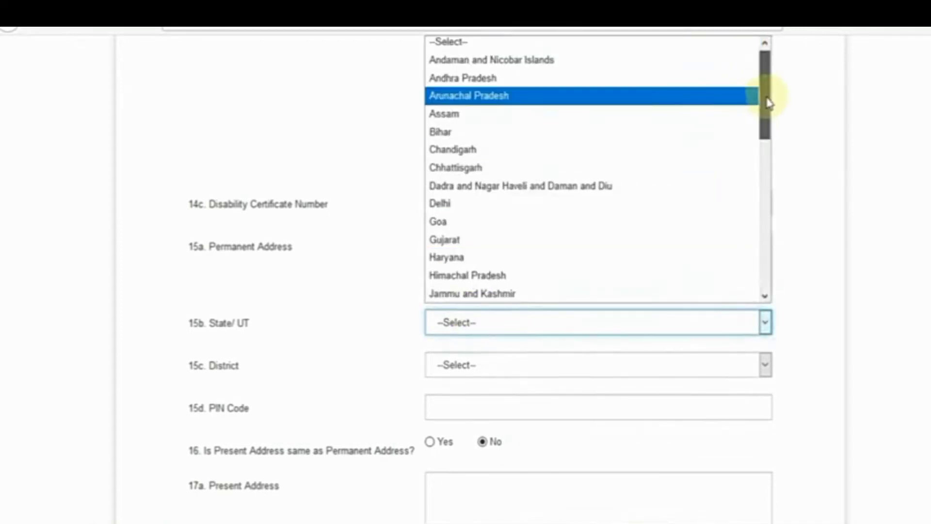
{"action": "left_click_drag", "start_coordinate": [765, 98], "coordinate": [765, 245]}
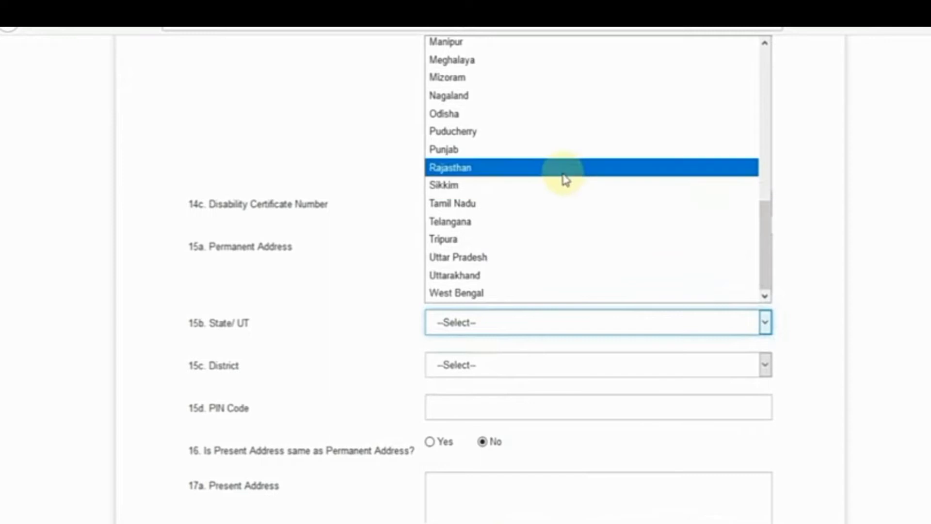
{"action": "left_click", "coordinate": [563, 171]}
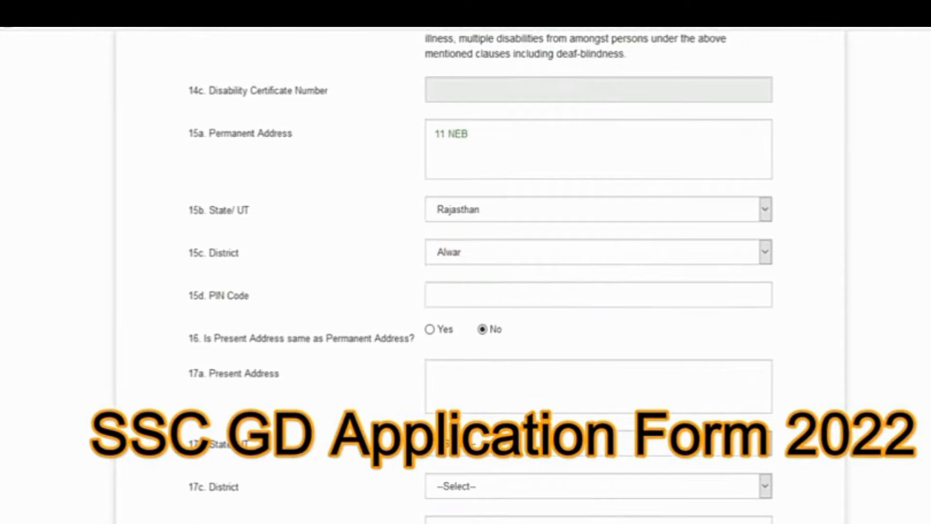
{"action": "scroll", "coordinate": [634, 235], "scroll_direction": "down", "scroll_amount": 1}
{"action": "left_click", "coordinate": [472, 242]}
{"action": "type", "text": "301001"}
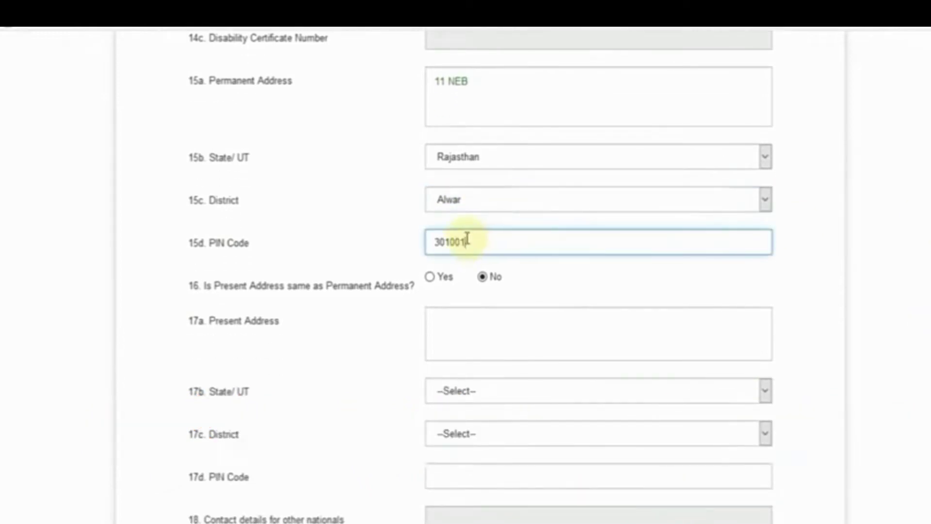
Mark the present address as same as permanent and save the contact details
{"action": "scroll", "coordinate": [367, 311], "scroll_direction": "down", "scroll_amount": 3}
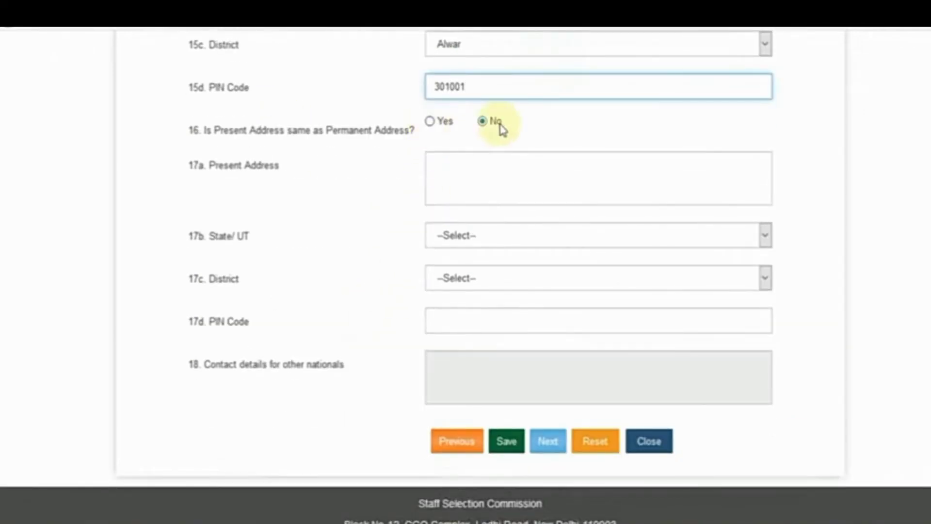
{"action": "left_click", "coordinate": [432, 123]}
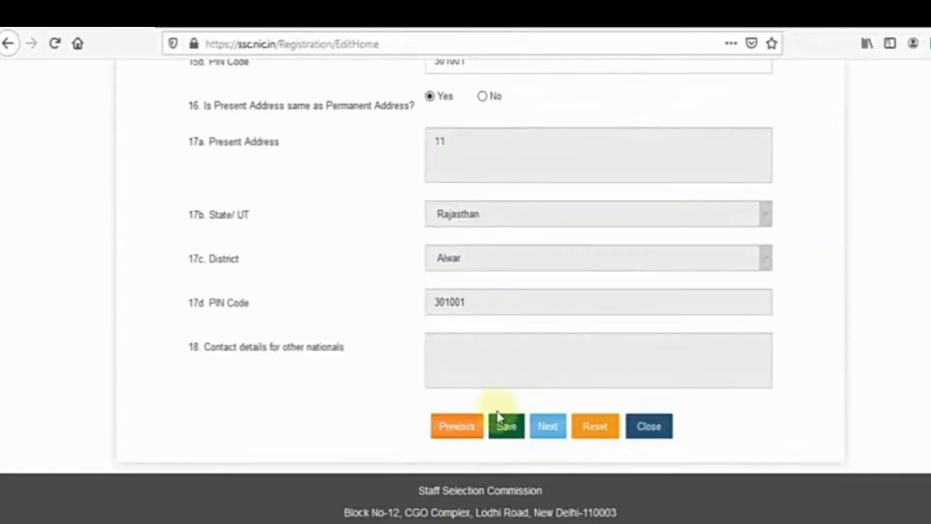
{"action": "left_click", "coordinate": [513, 436]}
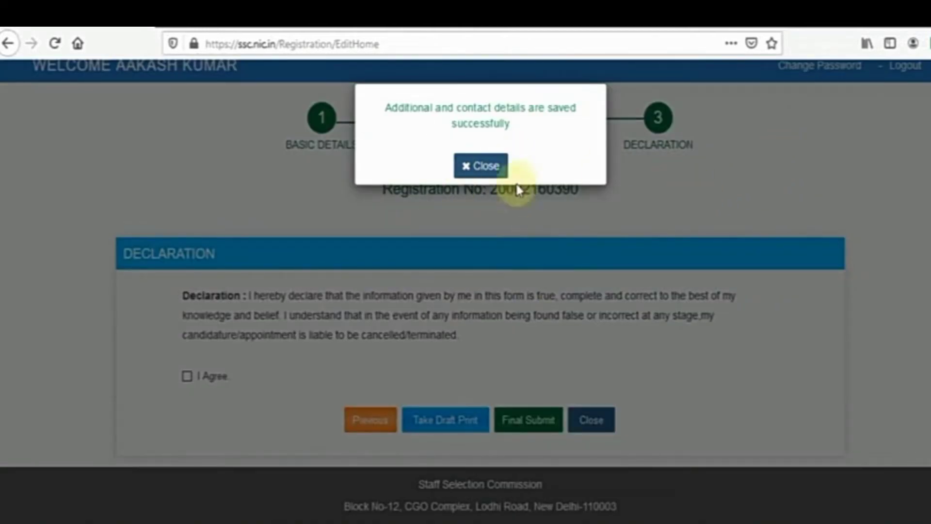
Dismiss the saved message, tick I Agree on the declaration, and make the final submission
{"action": "left_click", "coordinate": [491, 170]}
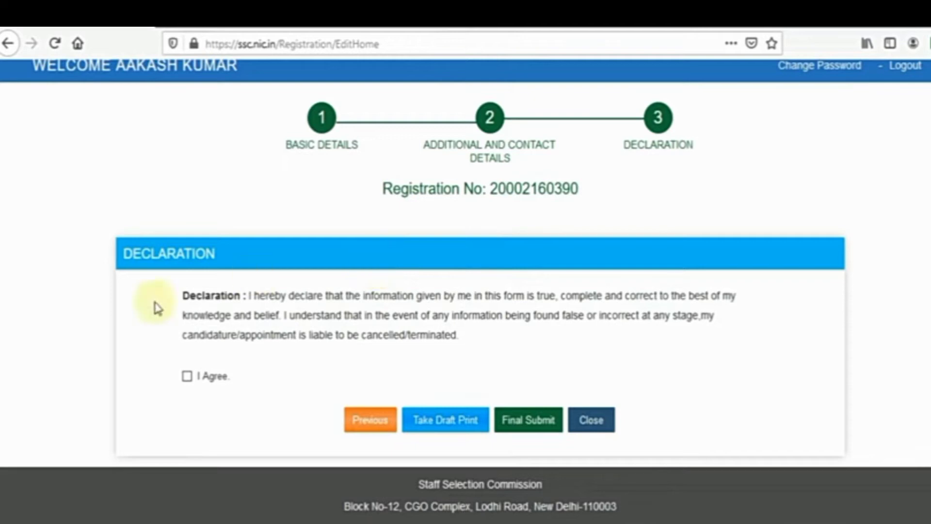
{"action": "left_click", "coordinate": [187, 378]}
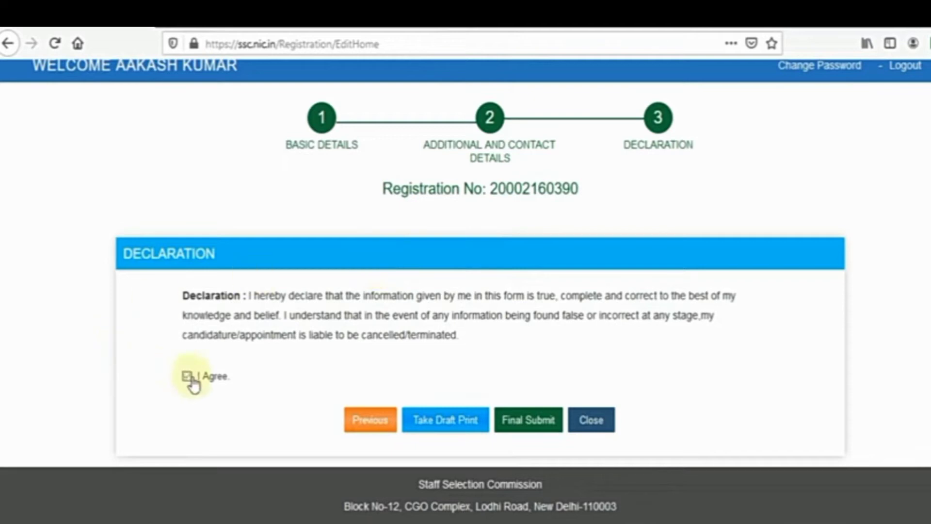
{"action": "left_click", "coordinate": [530, 423]}
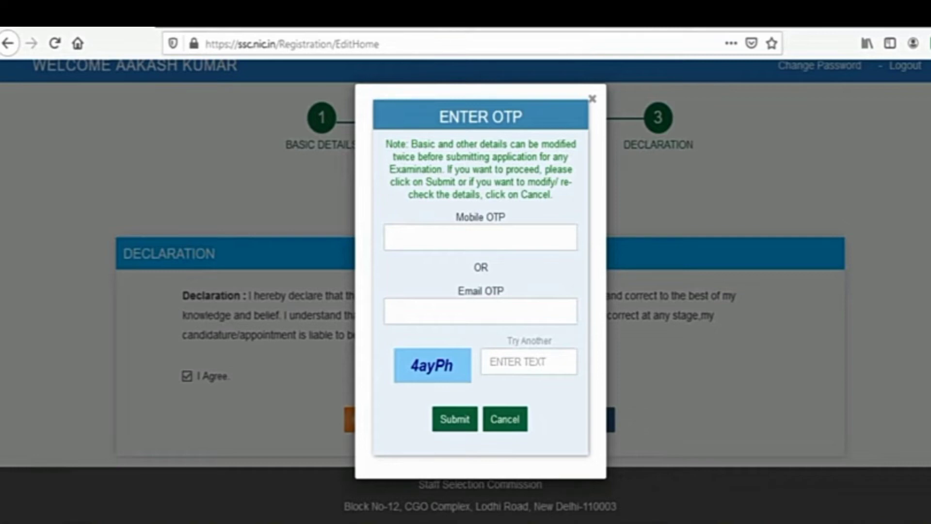
Enter the captcha text and submit it to complete the registration
{"action": "left_click", "coordinate": [509, 367]}
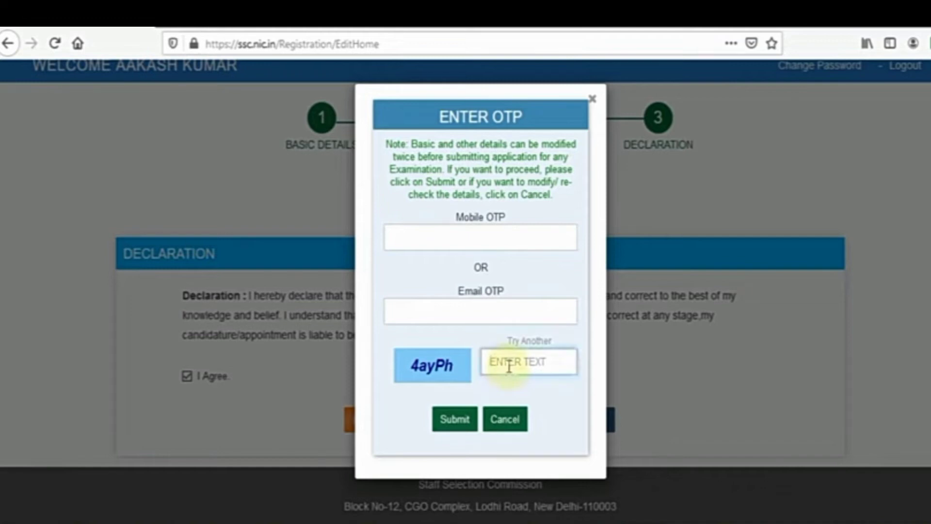
{"action": "type", "text": "4ayPh"}
{"action": "key", "text": "Return"}
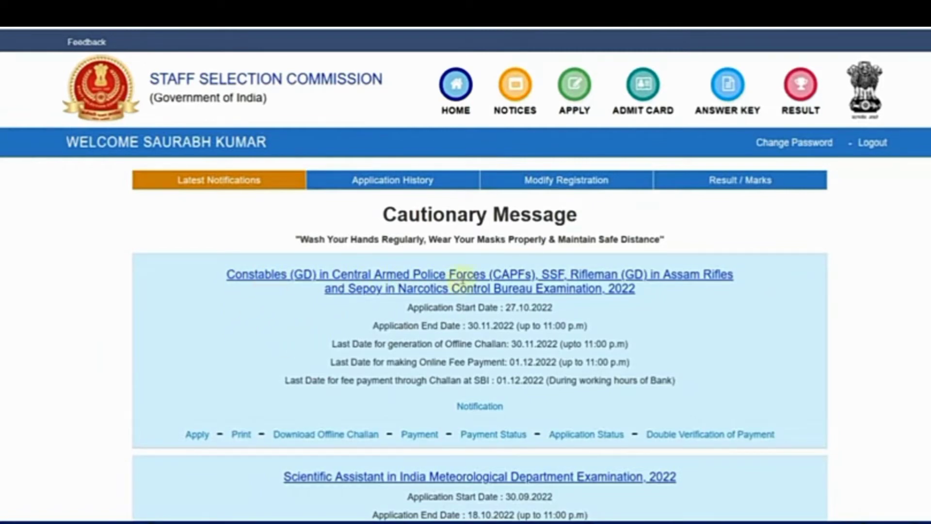
Open the Constables (GD) 2022 form and answer No to ex-serviceman and age relaxation
{"action": "left_click", "coordinate": [195, 439]}
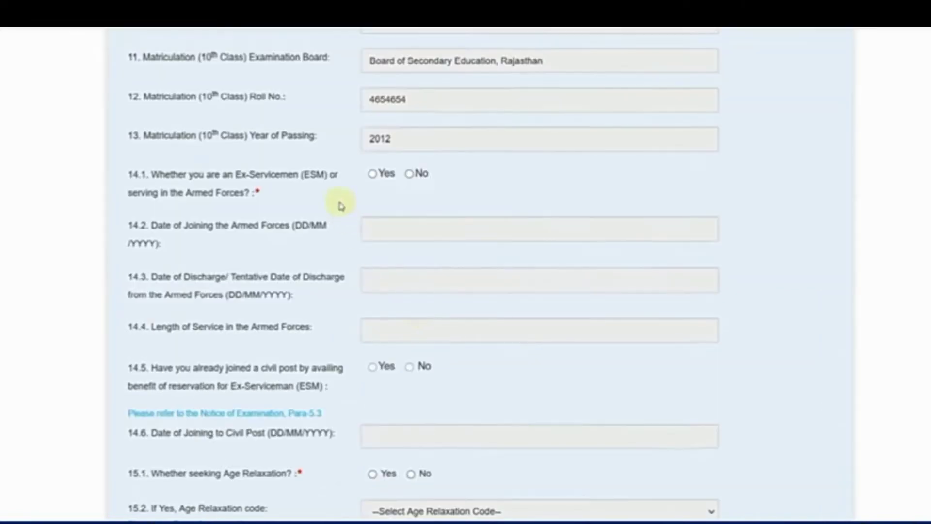
{"action": "left_click", "coordinate": [372, 175]}
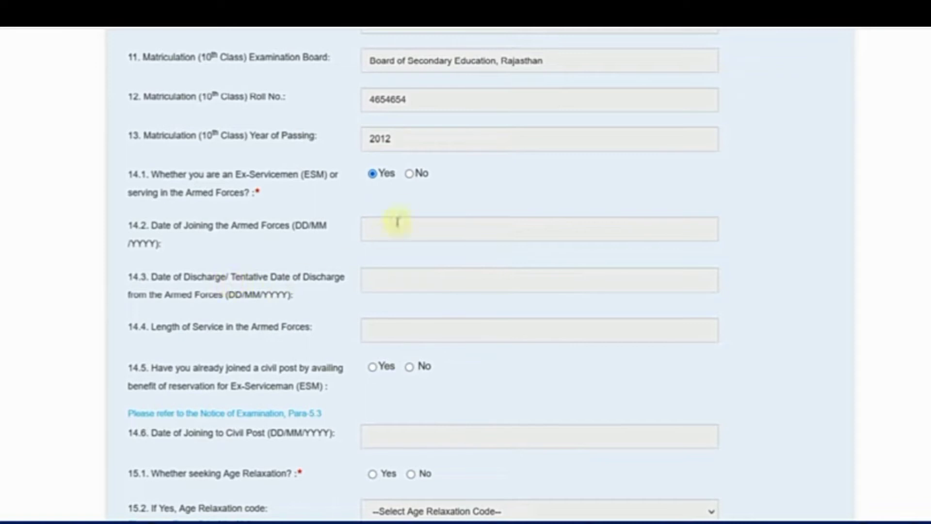
{"action": "left_click", "coordinate": [409, 174]}
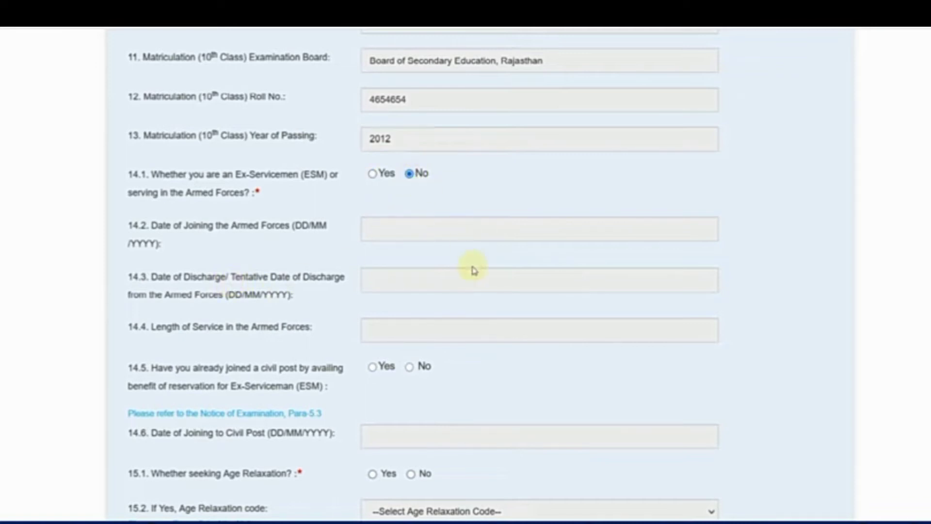
{"action": "scroll", "coordinate": [473, 268], "scroll_direction": "down", "scroll_amount": 3}
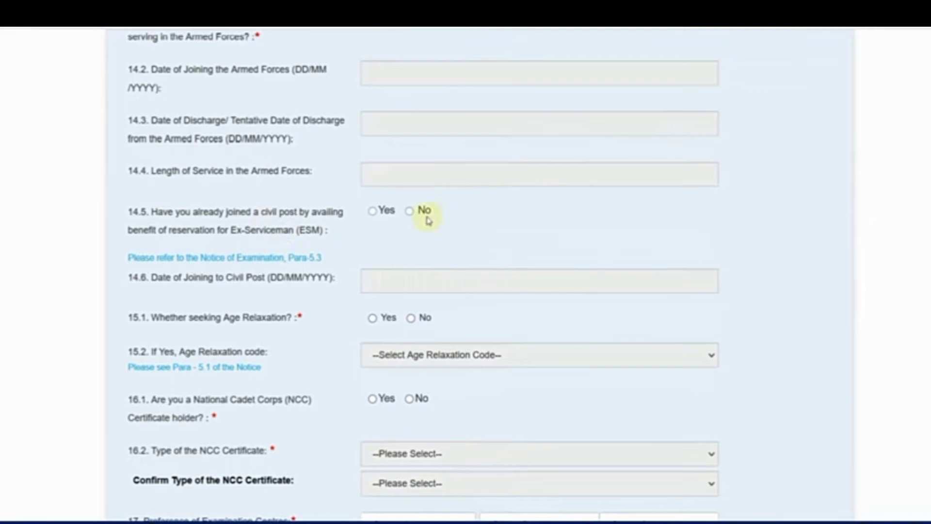
{"action": "scroll", "coordinate": [427, 219], "scroll_direction": "down", "scroll_amount": 2}
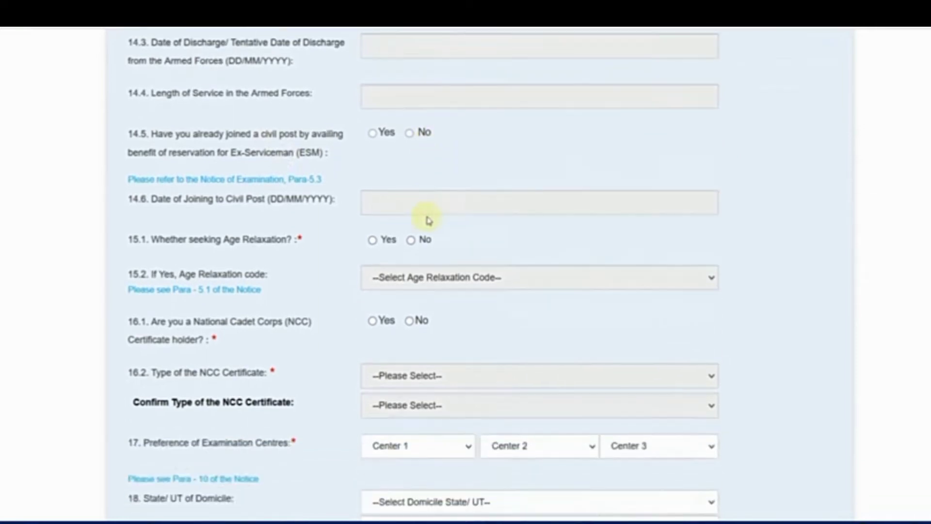
{"action": "left_click", "coordinate": [372, 243]}
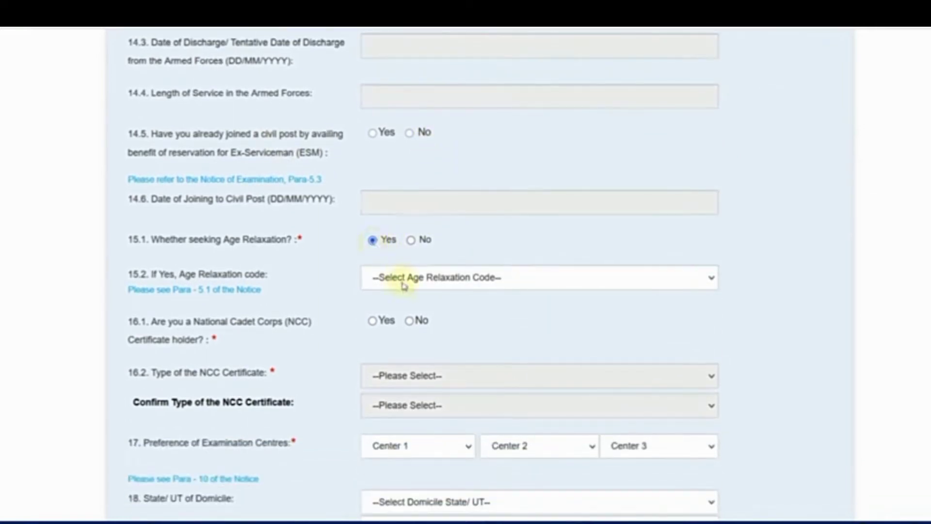
{"action": "left_click", "coordinate": [410, 242]}
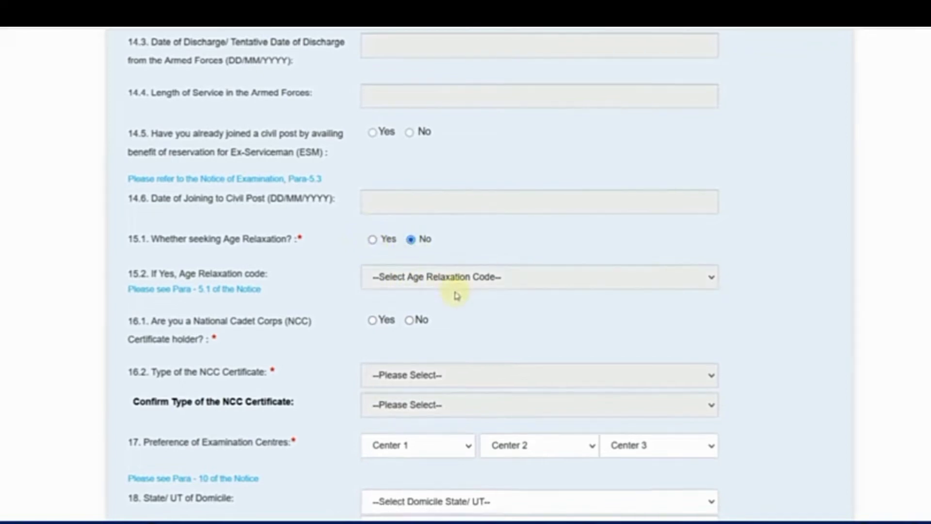
{"action": "scroll", "coordinate": [436, 281], "scroll_direction": "down", "scroll_amount": 2}
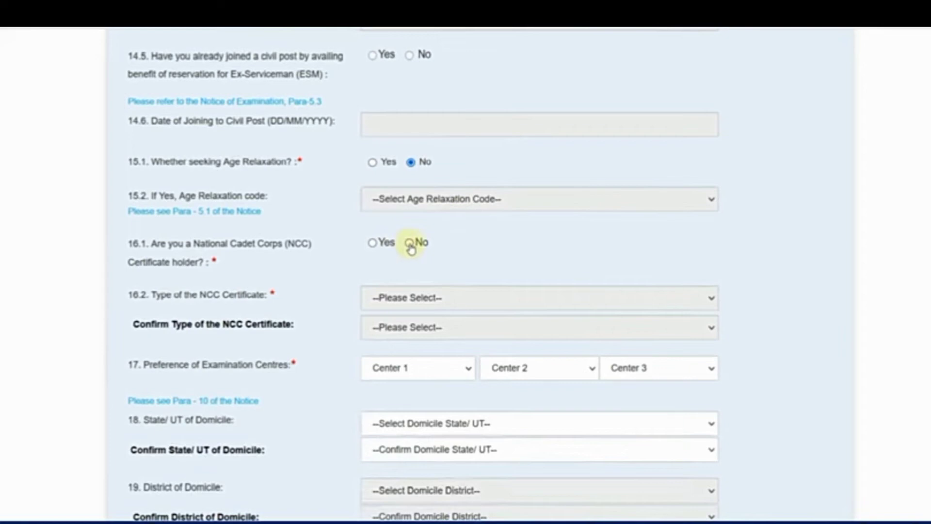
{"action": "scroll", "coordinate": [436, 254], "scroll_direction": "down", "scroll_amount": 2}
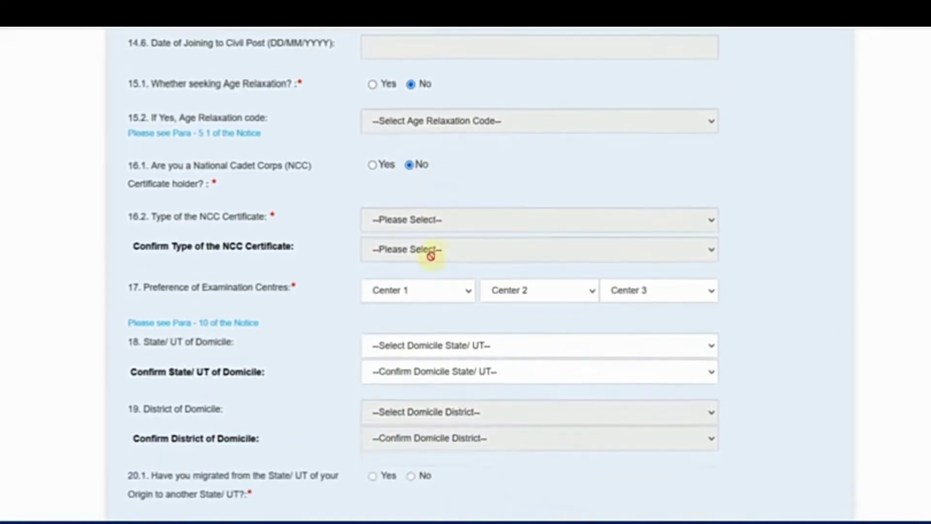
Set exam centre preferences to CR-Agra(3001), CR-Bareilly(3005) and CR-Prayagraj(3003)
{"action": "left_click", "coordinate": [407, 291]}
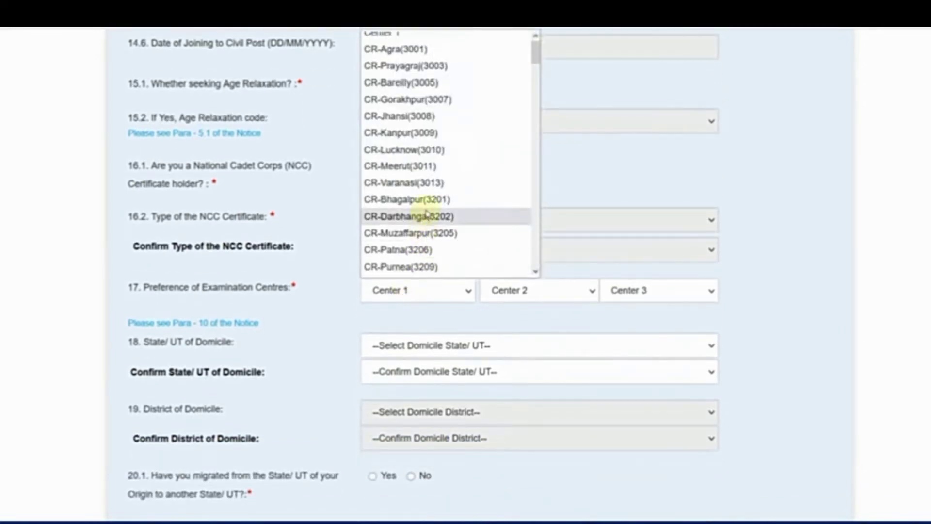
{"action": "scroll", "coordinate": [426, 213], "scroll_direction": "down", "scroll_amount": 10}
{"action": "scroll", "coordinate": [427, 214], "scroll_direction": "up", "scroll_amount": 10}
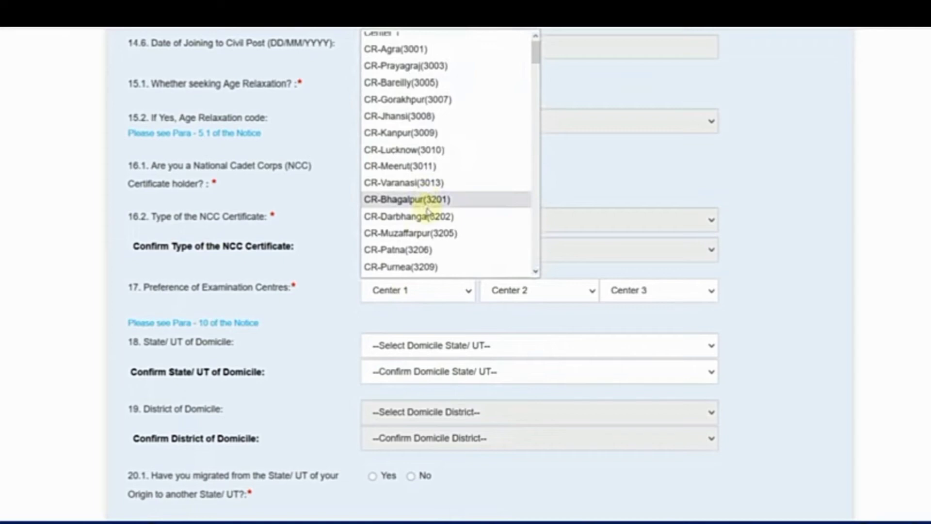
{"action": "left_click", "coordinate": [413, 48]}
{"action": "left_click", "coordinate": [506, 290]}
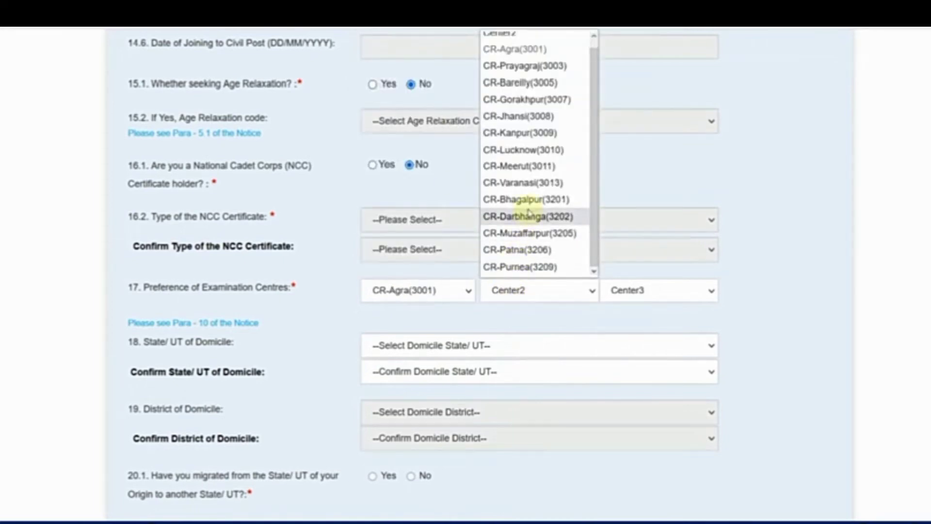
{"action": "left_click", "coordinate": [530, 83]}
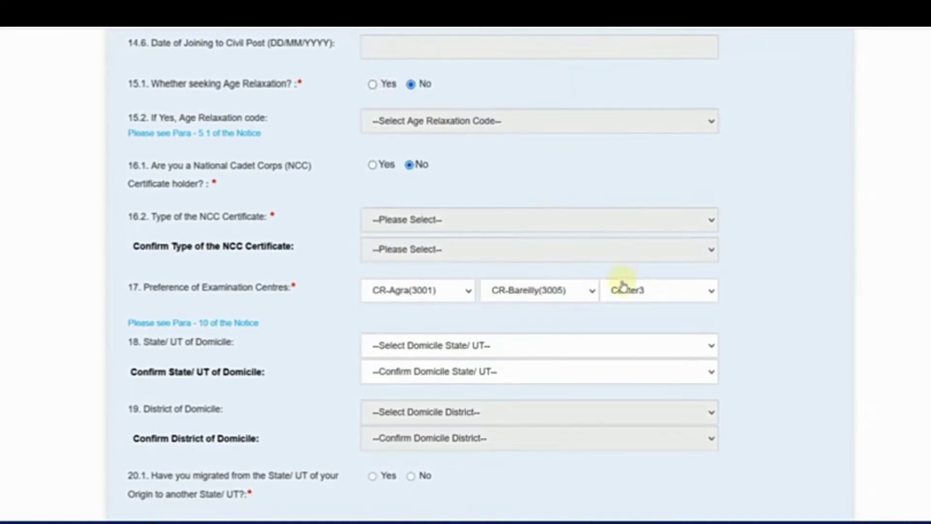
{"action": "left_click", "coordinate": [625, 290]}
{"action": "left_click", "coordinate": [652, 66]}
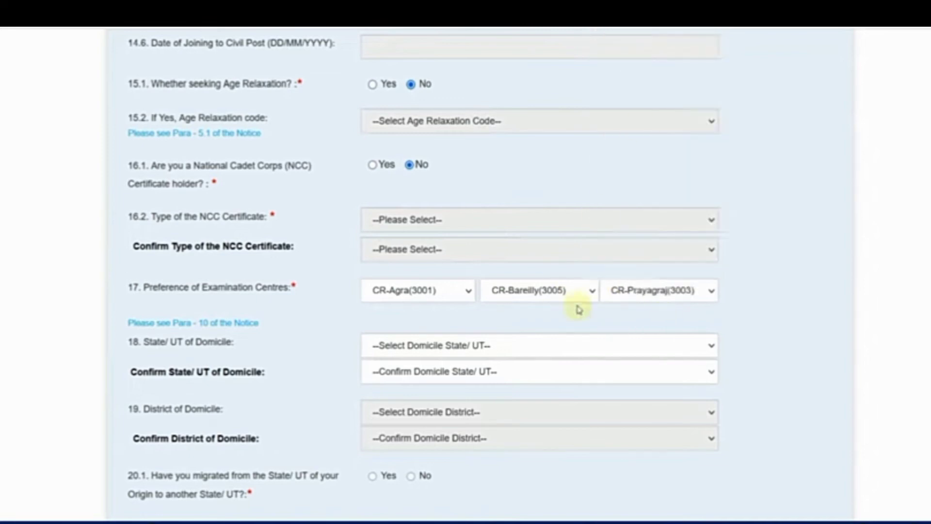
{"action": "scroll", "coordinate": [381, 311], "scroll_direction": "down", "scroll_amount": 2}
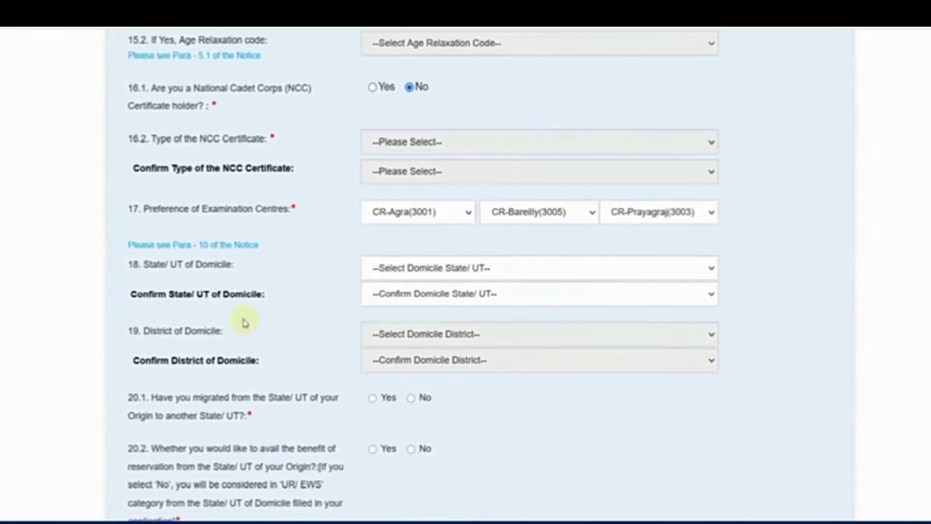
Choose and confirm Rajasthan as domicile state and Alwar as domicile district
{"action": "left_click", "coordinate": [385, 268]}
{"action": "scroll", "coordinate": [429, 376], "scroll_direction": "down", "scroll_amount": 5}
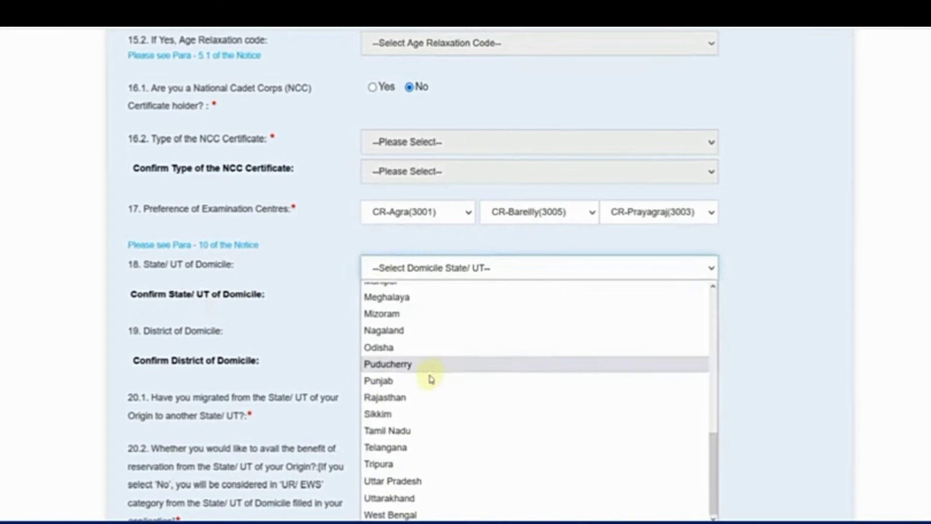
{"action": "left_click", "coordinate": [399, 397]}
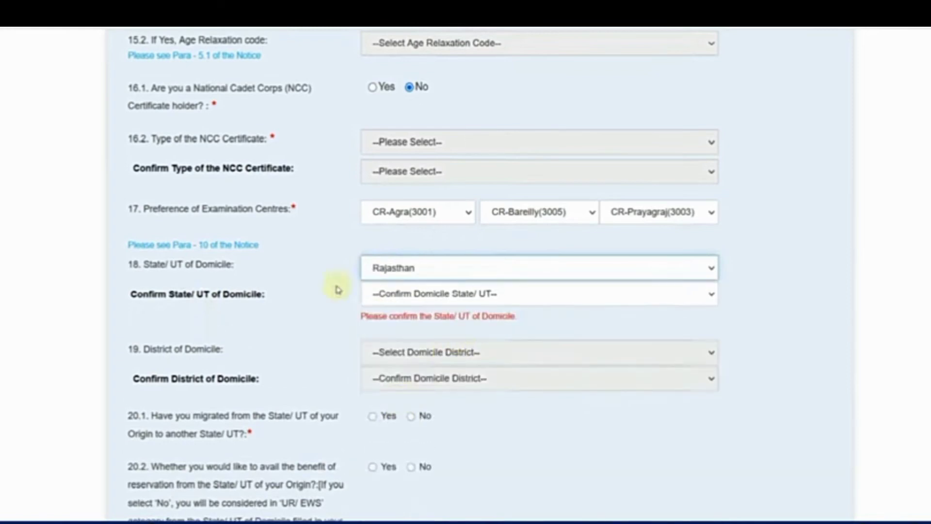
{"action": "left_click", "coordinate": [372, 294]}
{"action": "scroll", "coordinate": [418, 189], "scroll_direction": "down", "scroll_amount": 5}
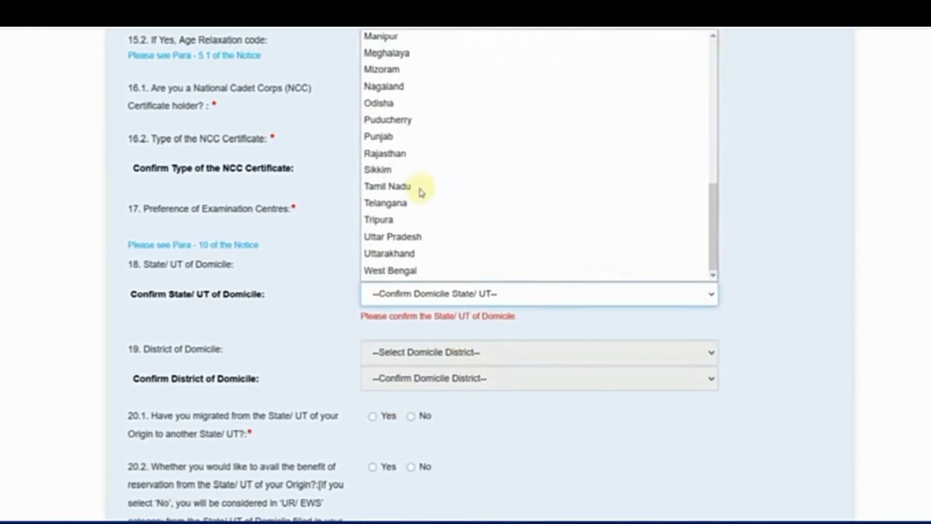
{"action": "left_click", "coordinate": [414, 159]}
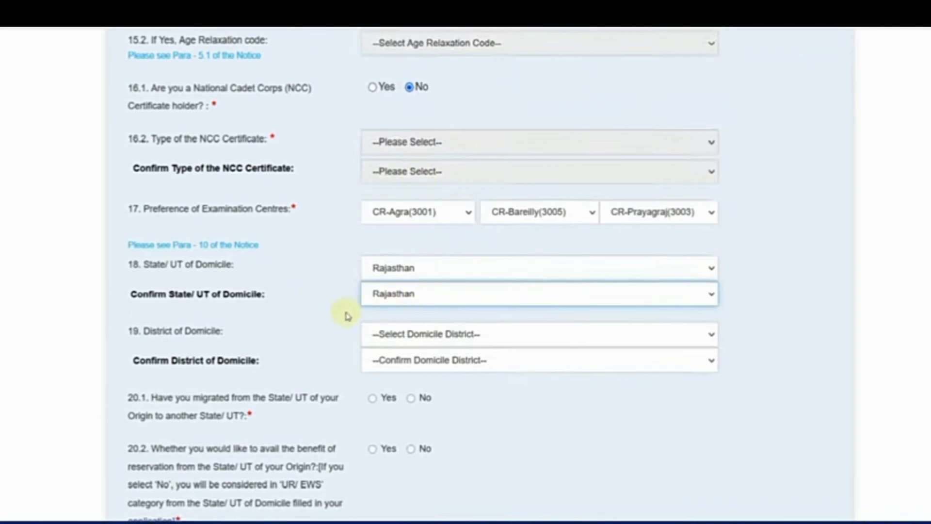
{"action": "left_click", "coordinate": [383, 334]}
{"action": "left_click", "coordinate": [378, 74]}
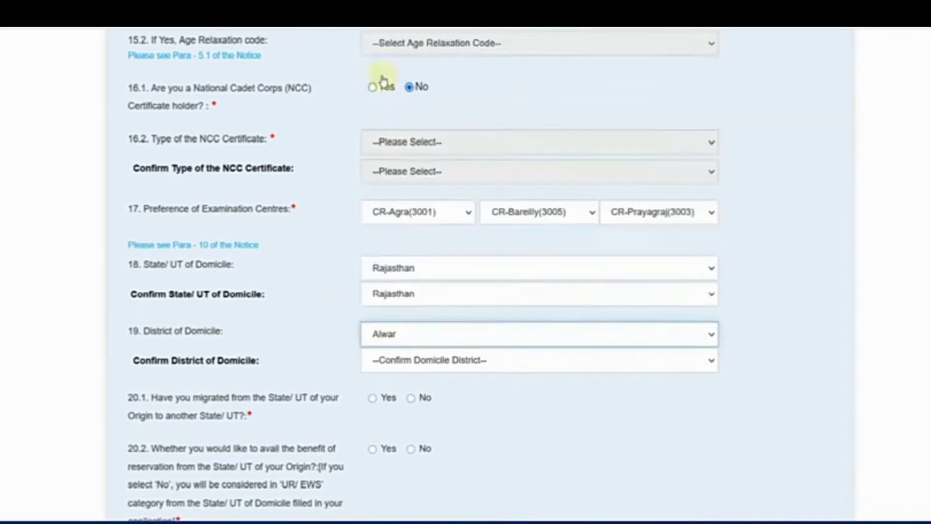
{"action": "left_click", "coordinate": [405, 364]}
{"action": "left_click", "coordinate": [388, 73]}
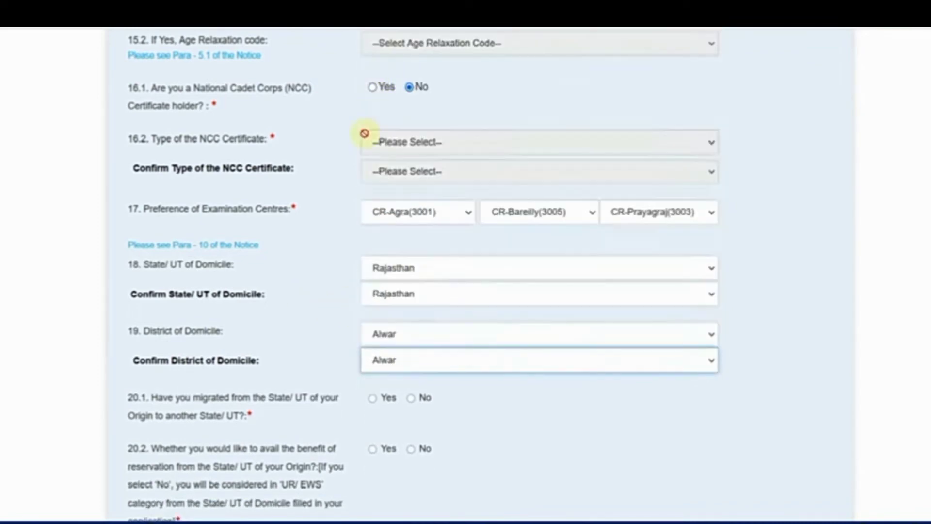
{"action": "scroll", "coordinate": [323, 231], "scroll_direction": "down", "scroll_amount": 2}
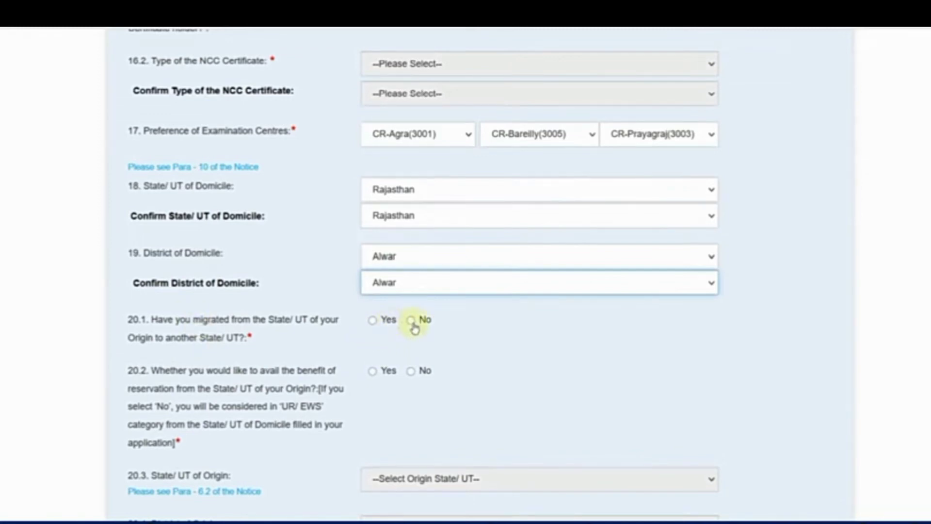
{"action": "scroll", "coordinate": [267, 383], "scroll_direction": "down", "scroll_amount": 2}
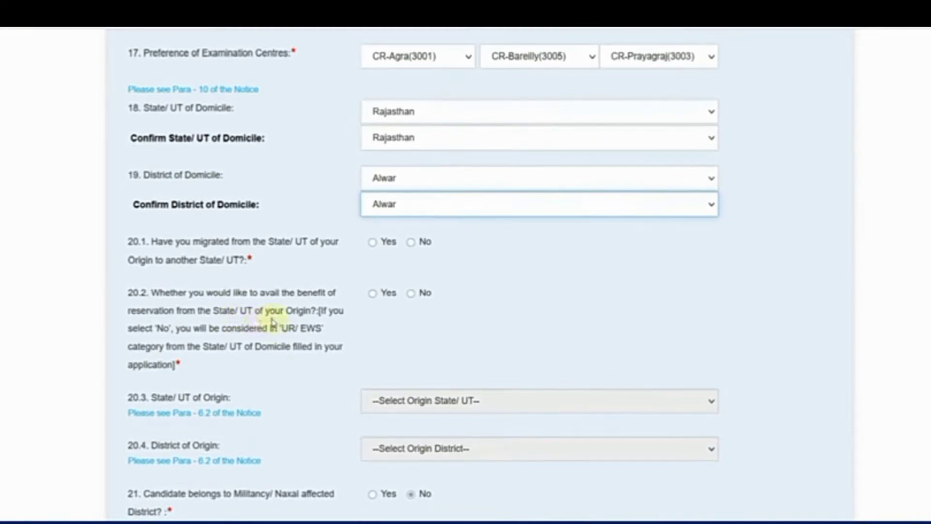
{"action": "left_click", "coordinate": [416, 300]}
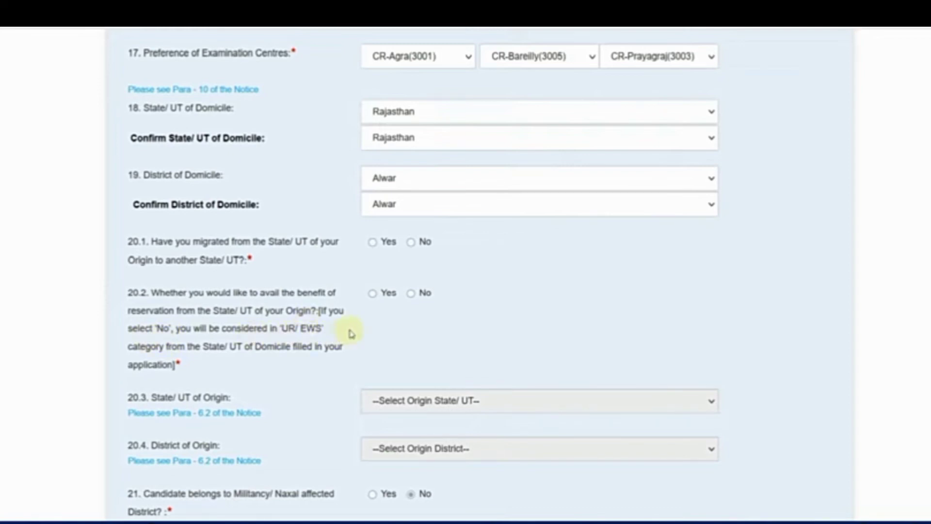
{"action": "scroll", "coordinate": [351, 333], "scroll_direction": "down", "scroll_amount": 2}
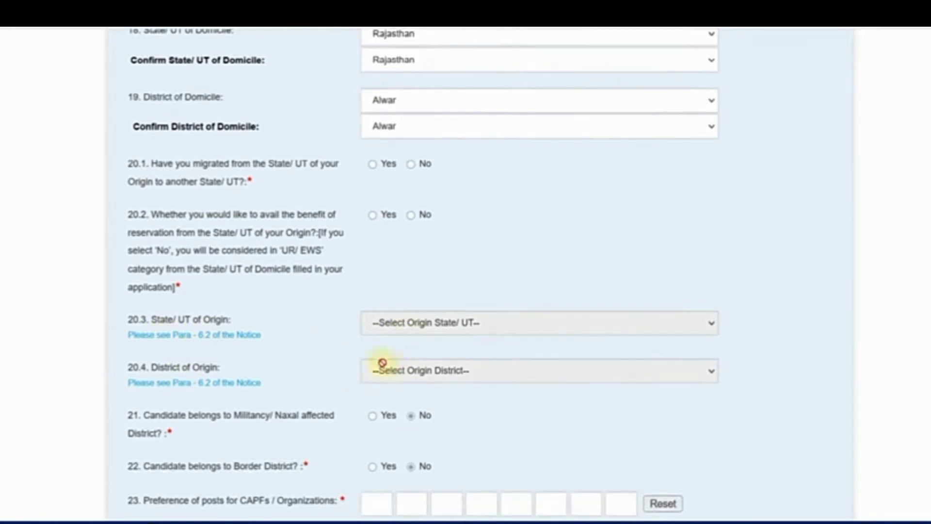
{"action": "scroll", "coordinate": [301, 333], "scroll_direction": "down", "scroll_amount": 2}
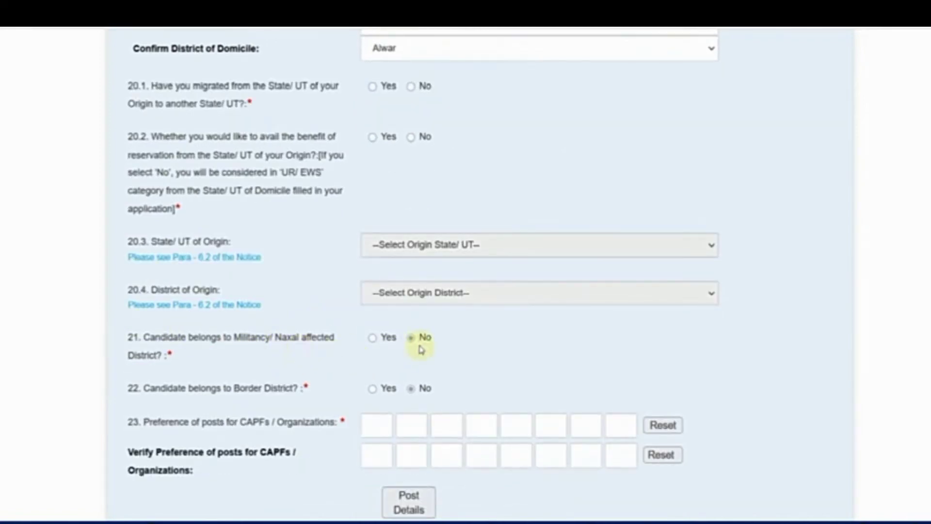
{"action": "scroll", "coordinate": [395, 358], "scroll_direction": "down", "scroll_amount": 2}
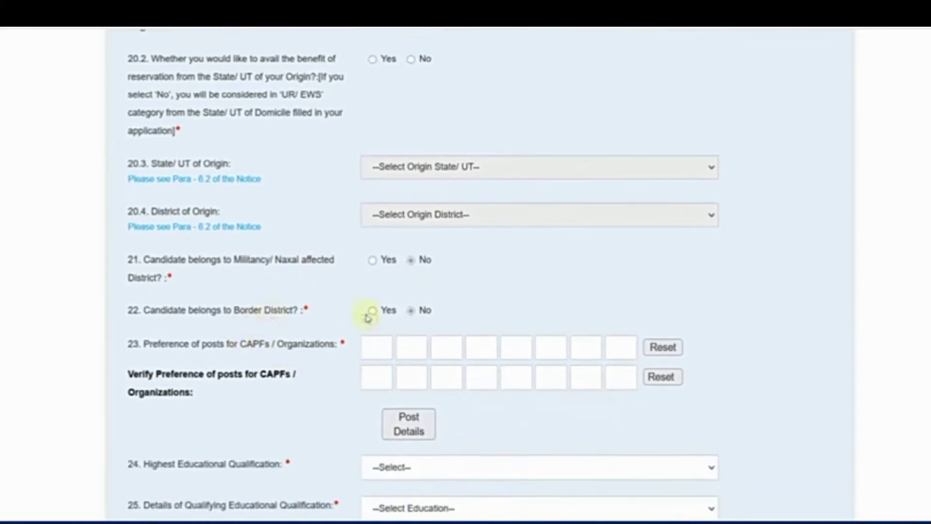
View the post code reference table, then close it
{"action": "left_click", "coordinate": [377, 350]}
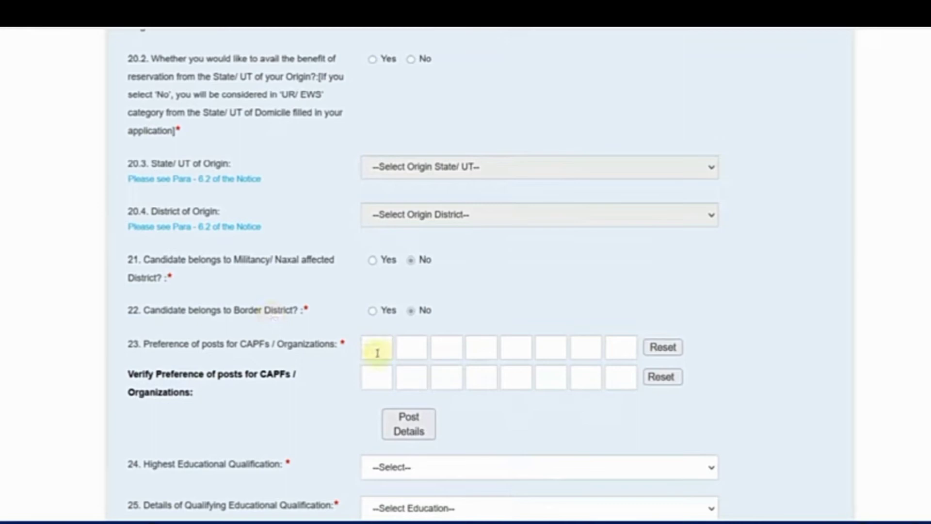
{"action": "left_click", "coordinate": [404, 427]}
{"action": "left_click", "coordinate": [405, 444]}
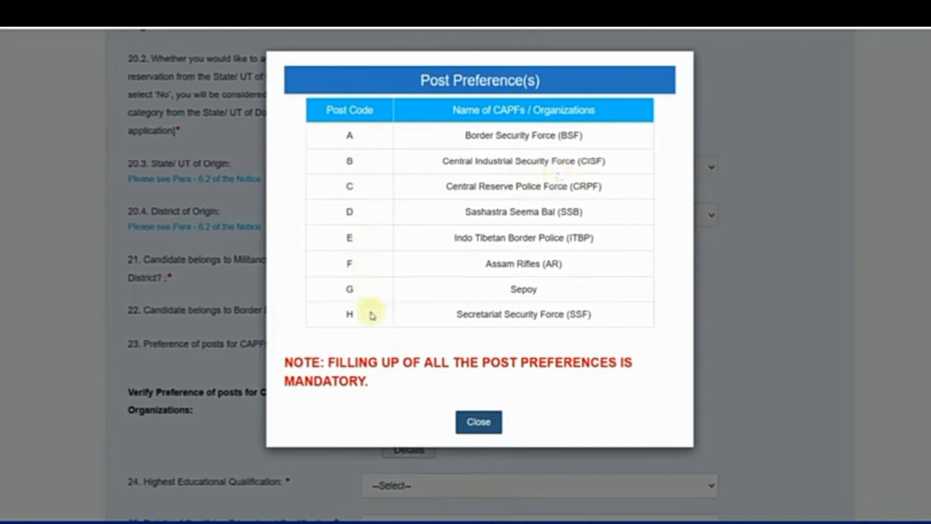
{"action": "left_click", "coordinate": [479, 422]}
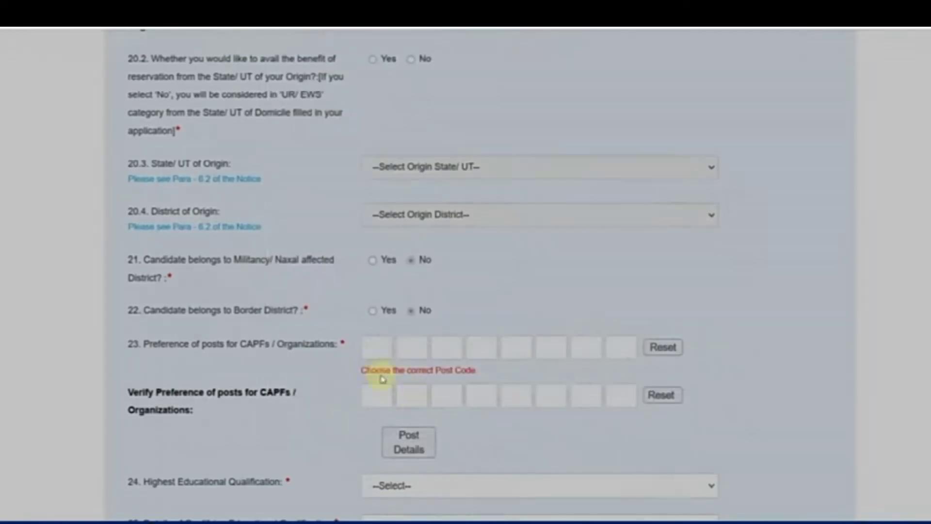
Enter post preferences A, C, B, D, E, F, G, H and repeat them in the verify row
{"action": "left_click", "coordinate": [378, 347]}
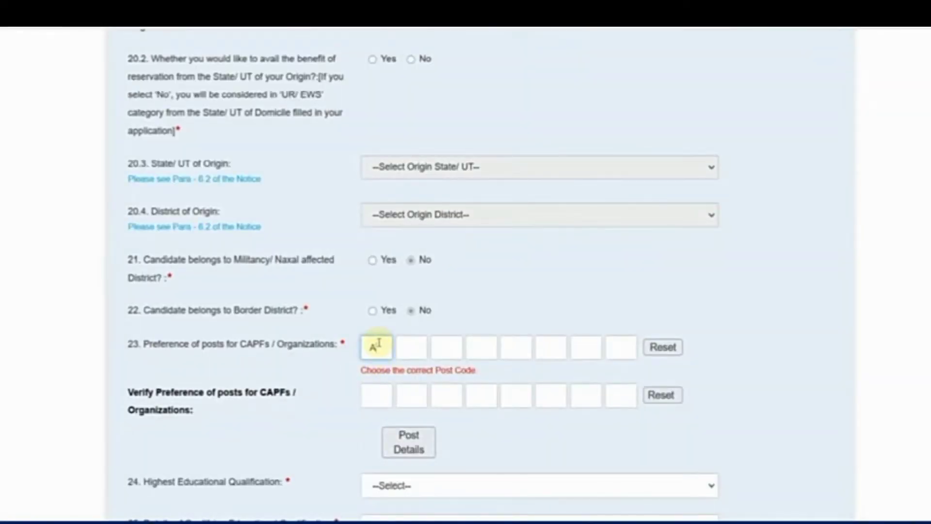
{"action": "key", "text": "Tab"}
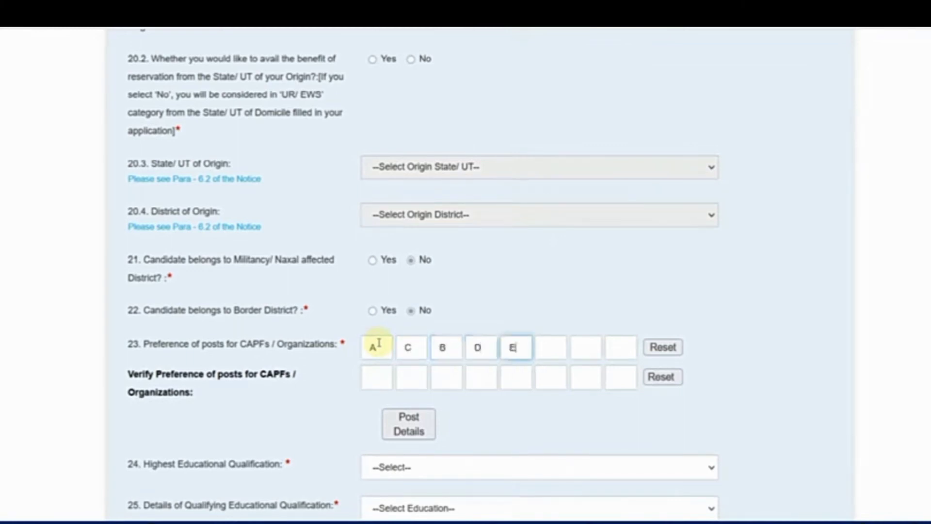
{"action": "type", "text": "F"}
{"action": "type", "text": "G"}
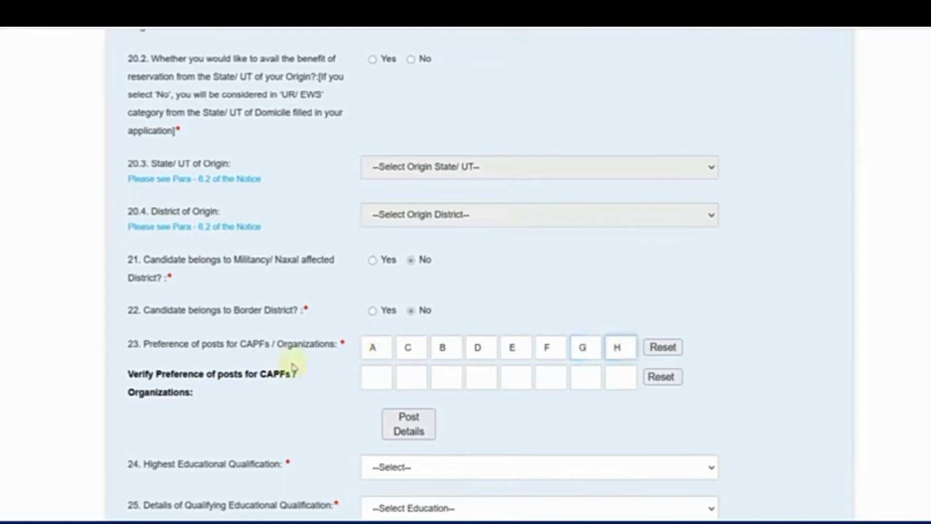
{"action": "left_click", "coordinate": [384, 383]}
{"action": "type", "text": "A"}
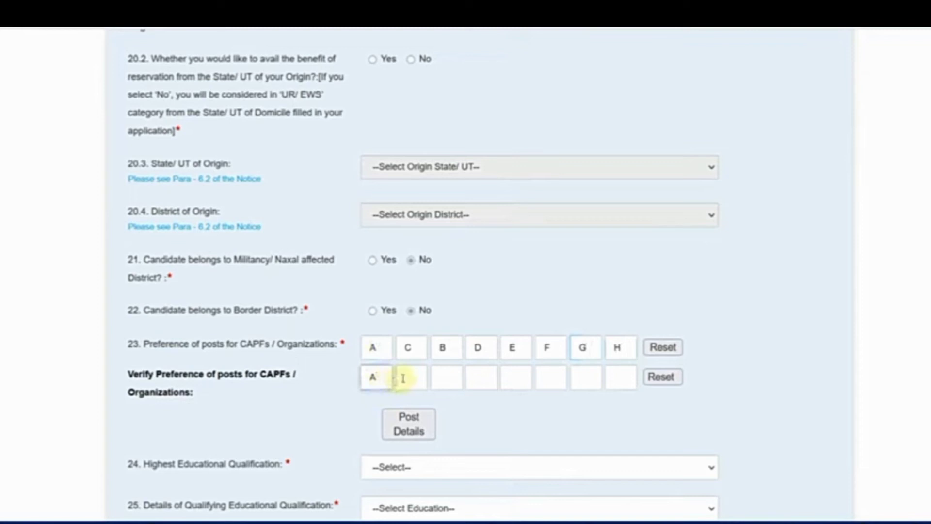
{"action": "type", "text": "C"}
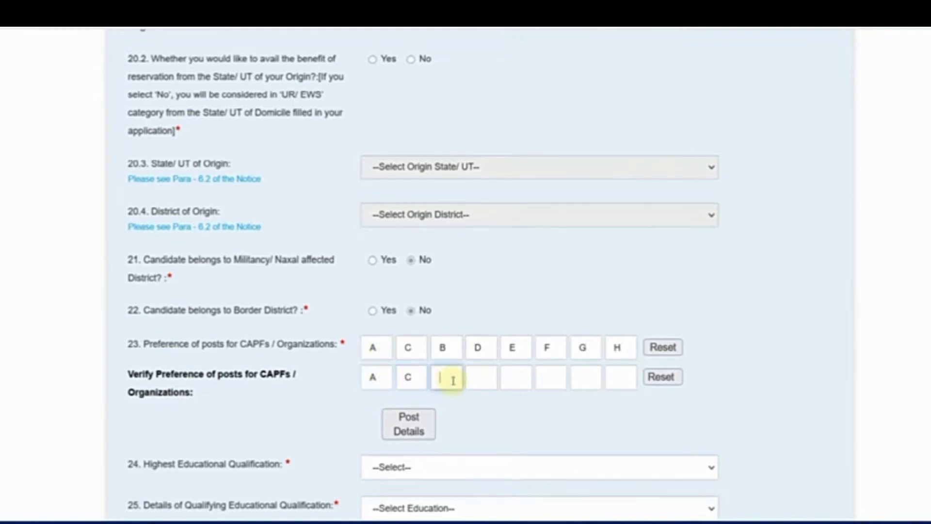
{"action": "type", "text": "BDEFGH"}
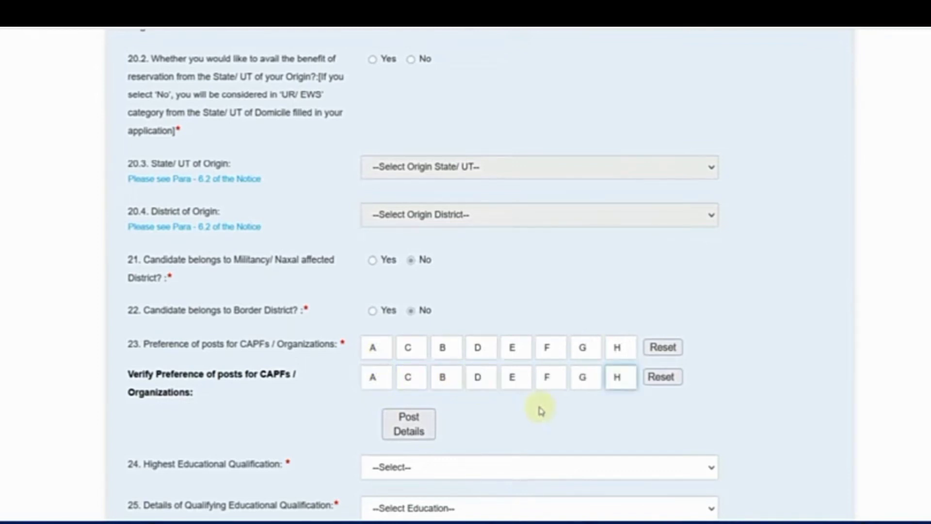
{"action": "scroll", "coordinate": [540, 410], "scroll_direction": "down", "scroll_amount": 2}
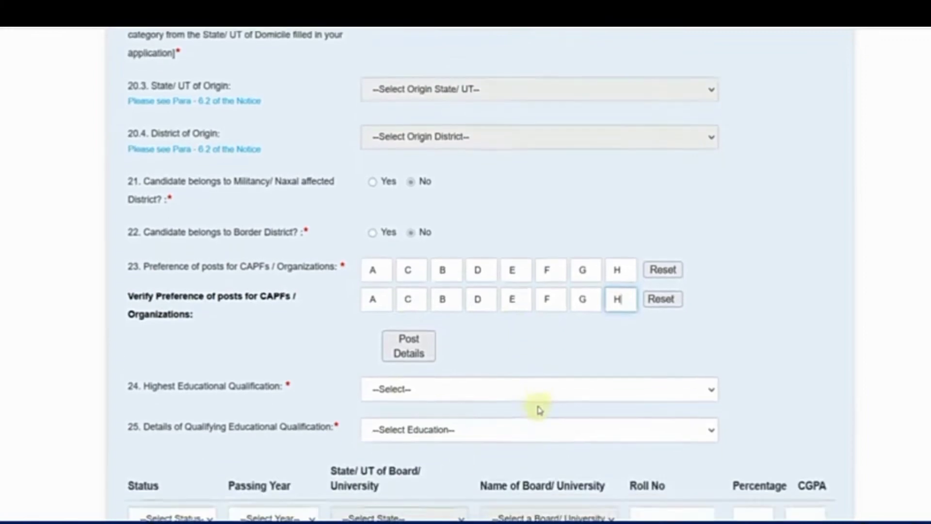
Set highest qualification to Intermediate/ Higher Secondary/ 10+2 and add 10th Standard details
{"action": "left_click", "coordinate": [390, 398]}
{"action": "scroll", "coordinate": [424, 286], "scroll_direction": "down", "scroll_amount": 5}
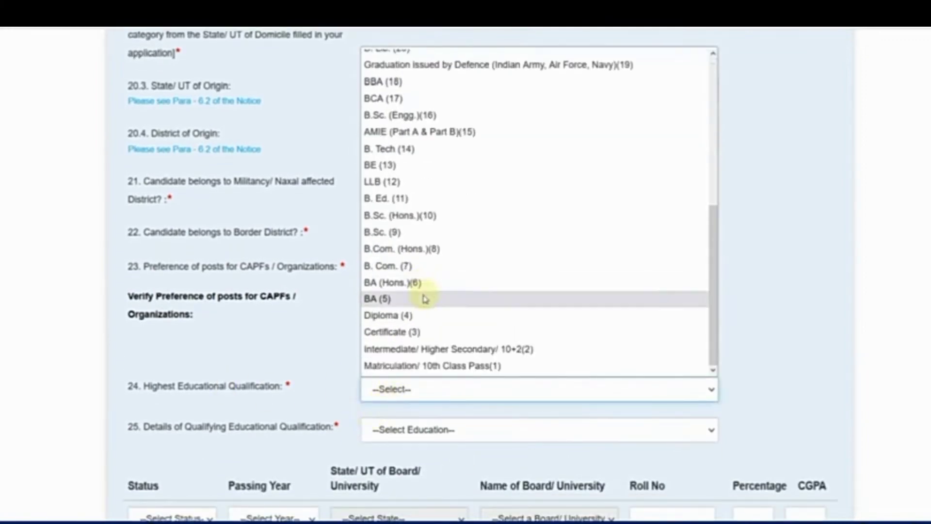
{"action": "scroll", "coordinate": [418, 301], "scroll_direction": "up", "scroll_amount": 5}
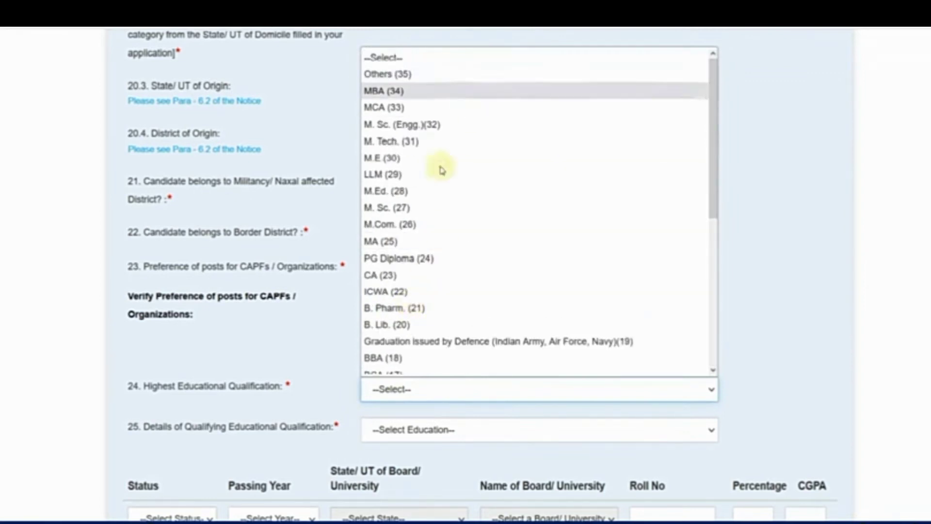
{"action": "scroll", "coordinate": [415, 284], "scroll_direction": "down", "scroll_amount": 5}
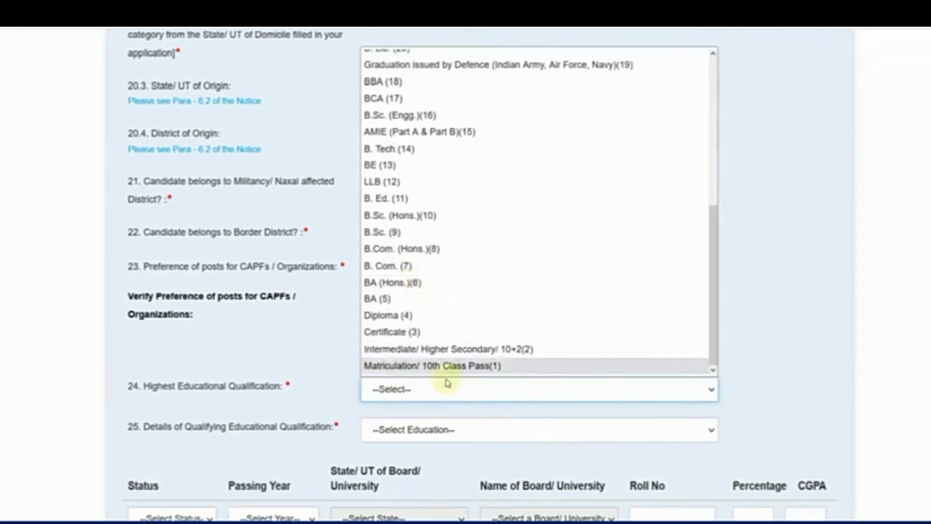
{"action": "left_click", "coordinate": [443, 349]}
{"action": "scroll", "coordinate": [342, 359], "scroll_direction": "down", "scroll_amount": 2}
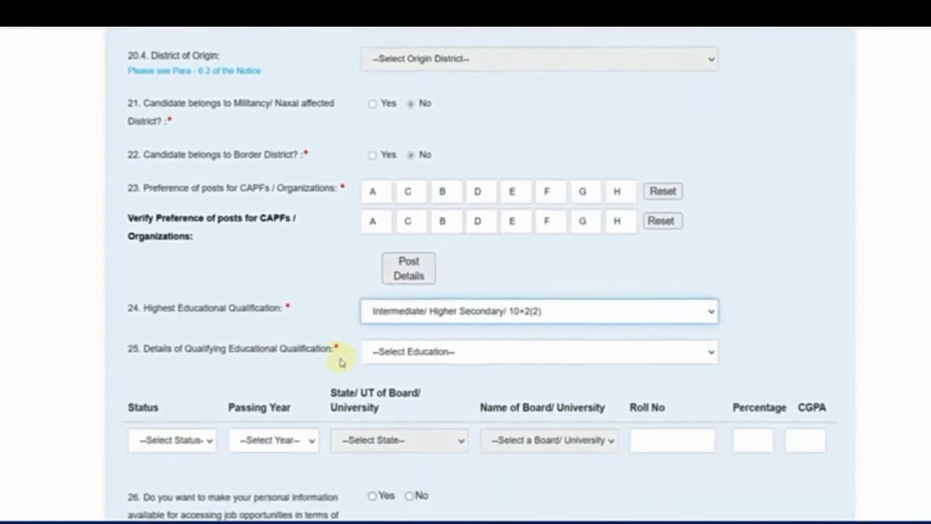
{"action": "left_click", "coordinate": [374, 351]}
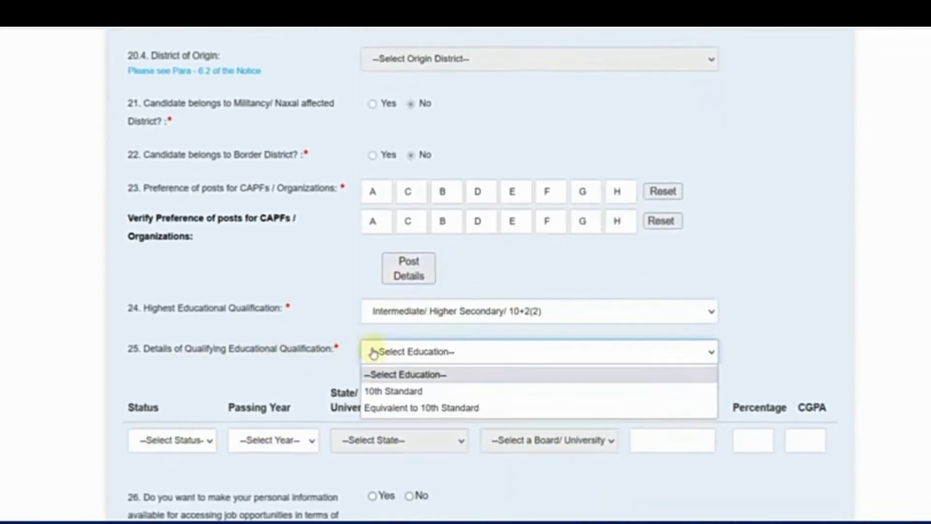
{"action": "left_click", "coordinate": [376, 391]}
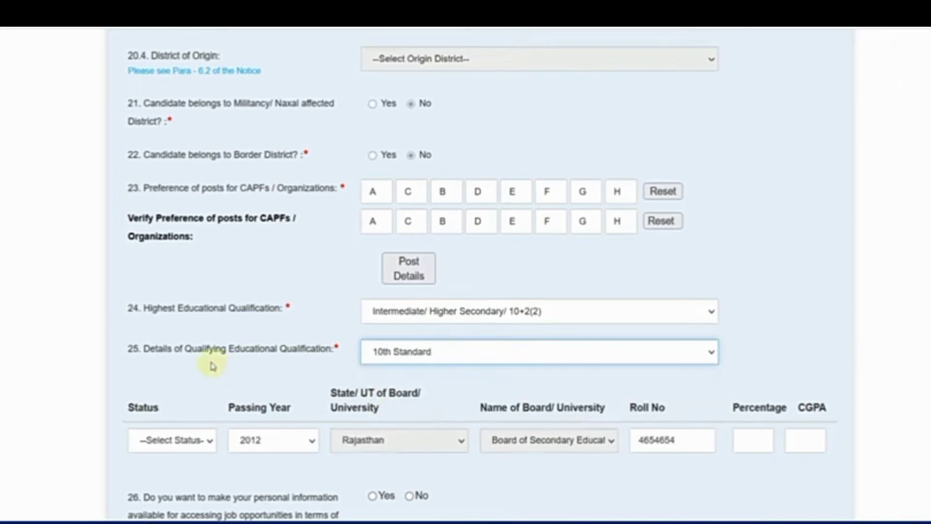
Mark the 10th Standard as Passed and enter 76 as the percentage
{"action": "scroll", "coordinate": [207, 364], "scroll_direction": "down", "scroll_amount": 2}
{"action": "left_click", "coordinate": [193, 368]}
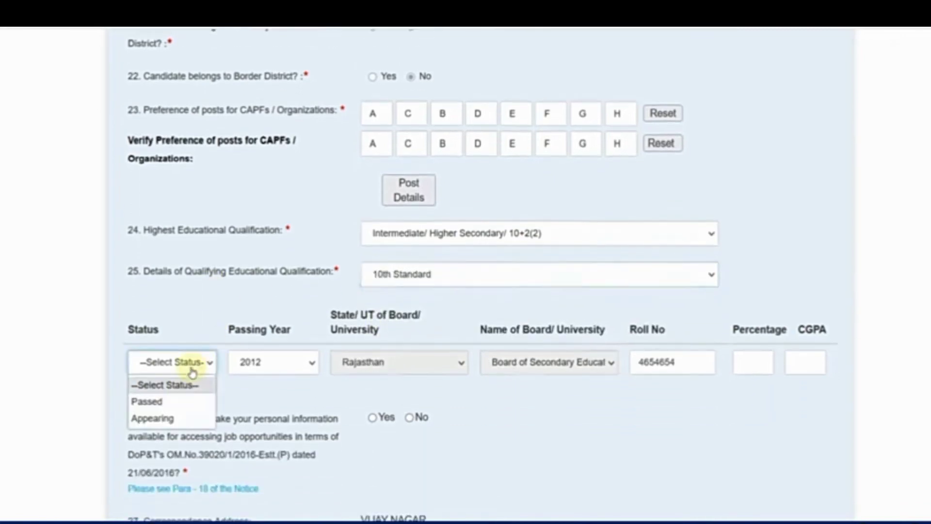
{"action": "left_click", "coordinate": [173, 419]}
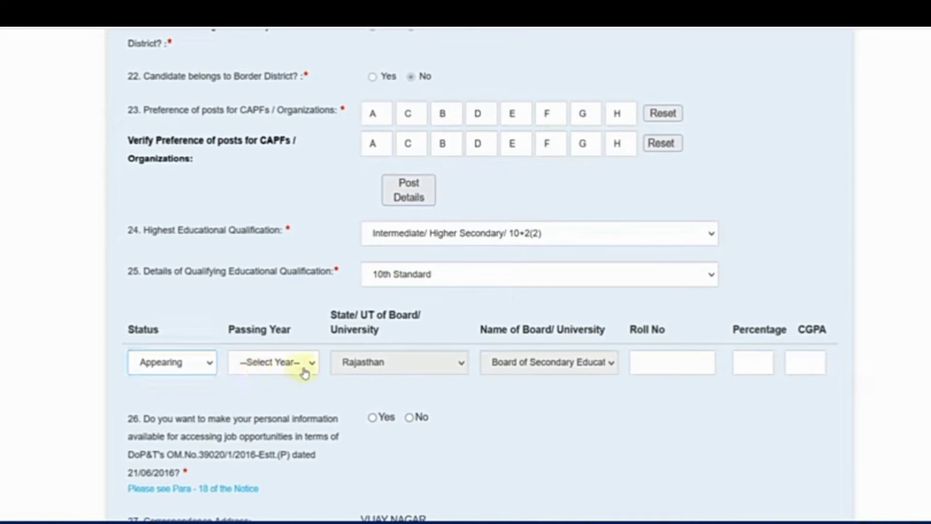
{"action": "left_click", "coordinate": [341, 381]}
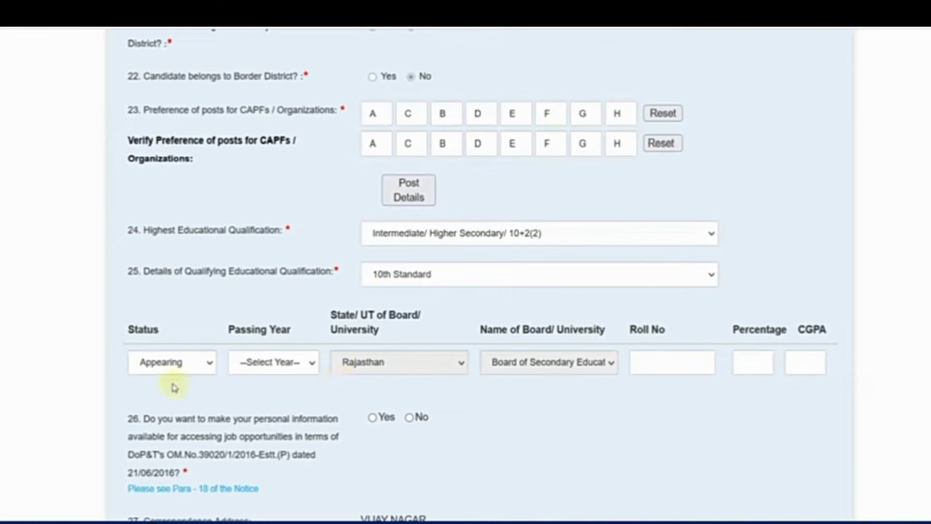
{"action": "left_click", "coordinate": [145, 369]}
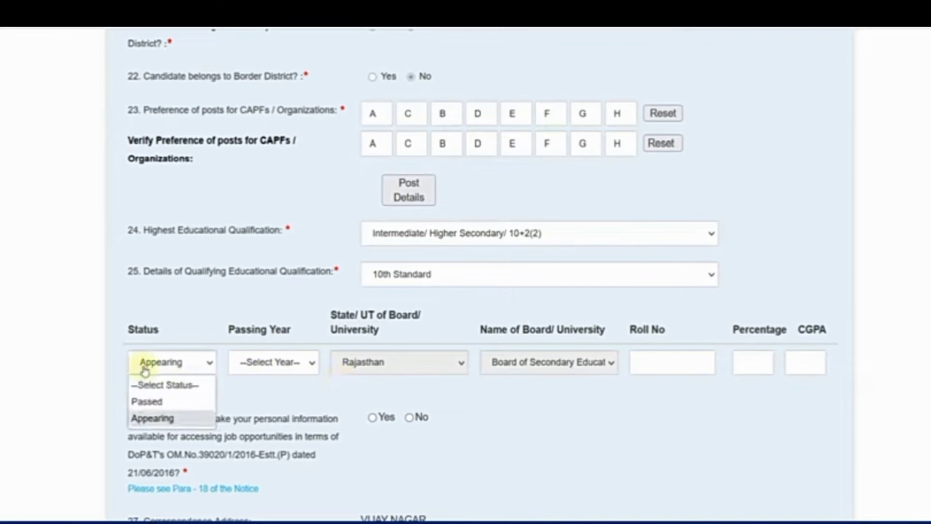
{"action": "left_click", "coordinate": [145, 402]}
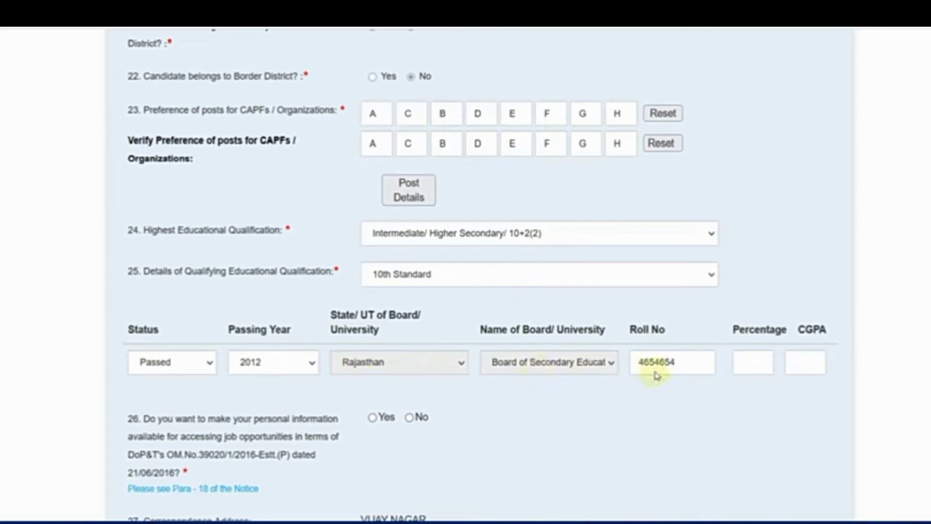
{"action": "left_click", "coordinate": [749, 360]}
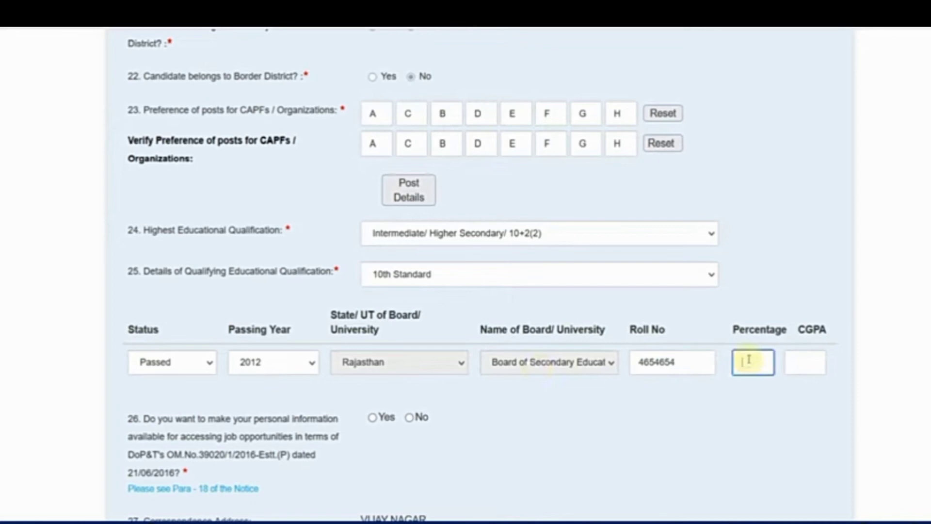
{"action": "type", "text": "76"}
{"action": "left_click", "coordinate": [697, 397]}
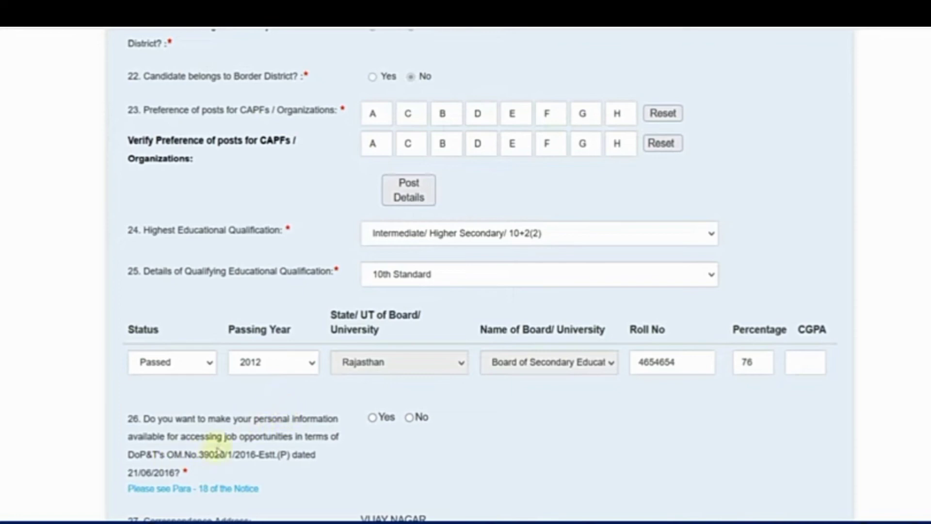
Answer Yes to sharing personal information for jobs and begin entering the captcha
{"action": "left_click", "coordinate": [372, 420]}
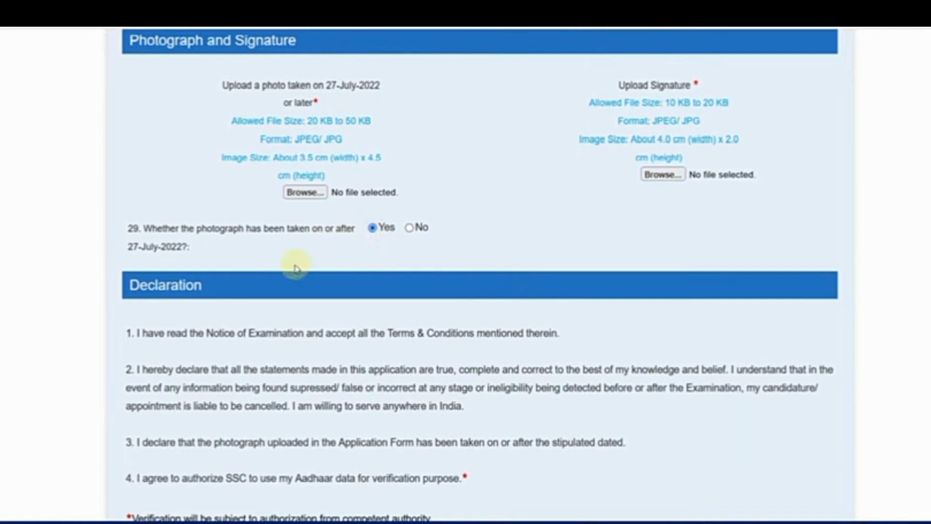
{"action": "scroll", "coordinate": [298, 265], "scroll_direction": "down", "scroll_amount": 5}
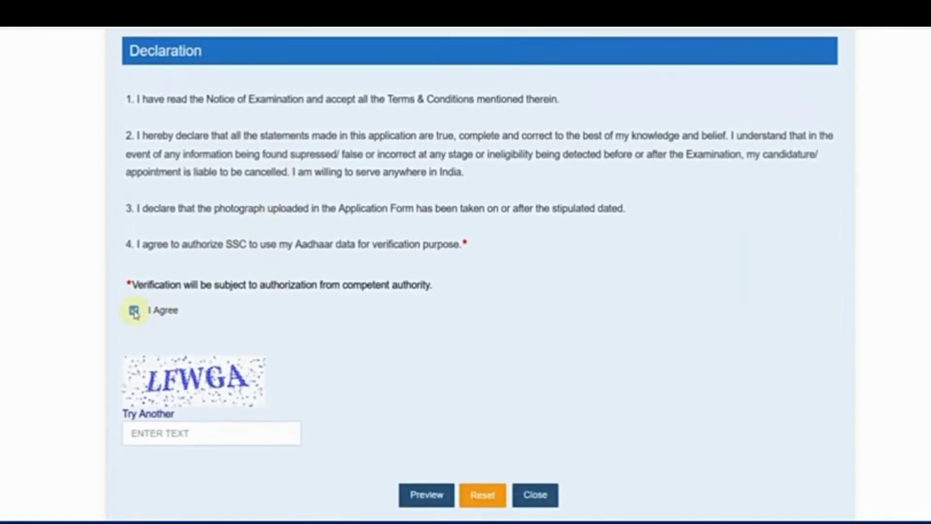
{"action": "left_click", "coordinate": [182, 433]}
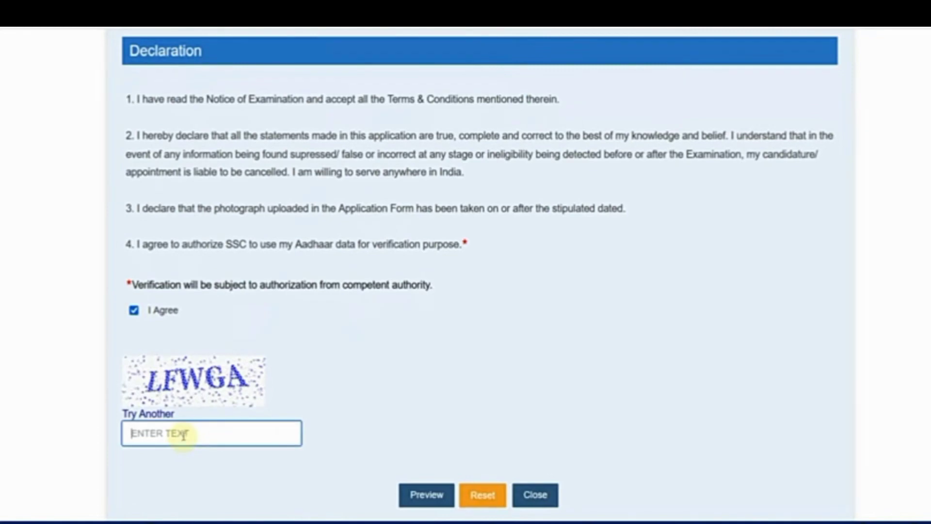
{"action": "scroll", "coordinate": [446, 439], "scroll_direction": "down", "scroll_amount": 2}
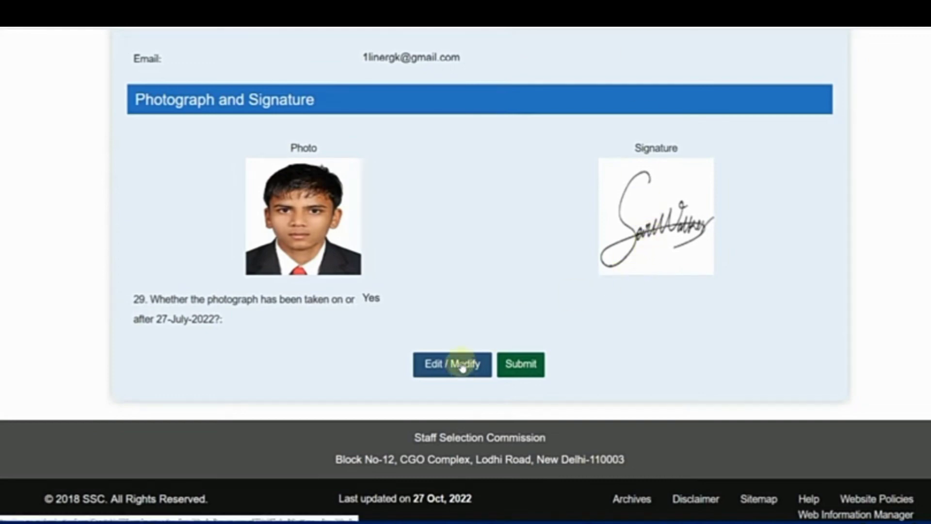
Submit the Constable (GD) application from the preview and confirm the submission
{"action": "left_click", "coordinate": [519, 367]}
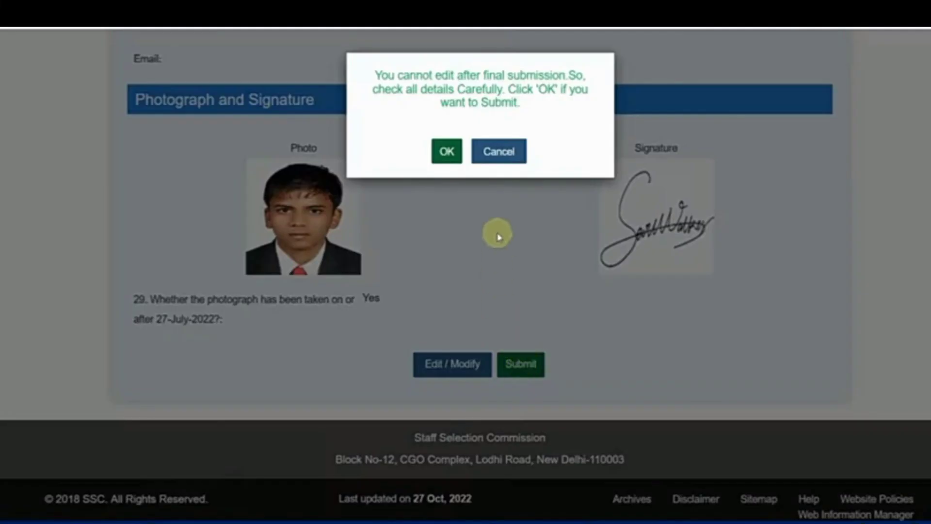
{"action": "left_click", "coordinate": [452, 156]}
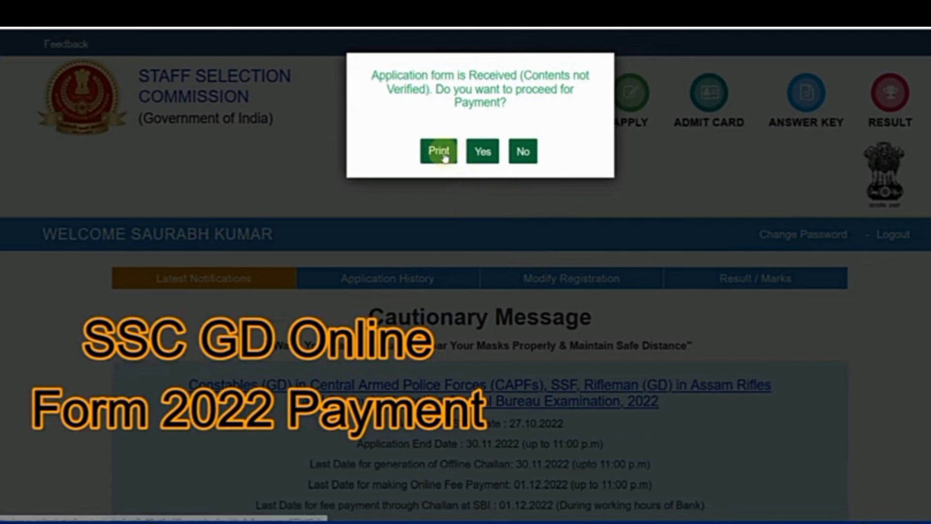
Choose Online fee payment and pay the Rs 100 fee via SBI Net Banking on SBIePay
{"action": "left_click", "coordinate": [487, 154]}
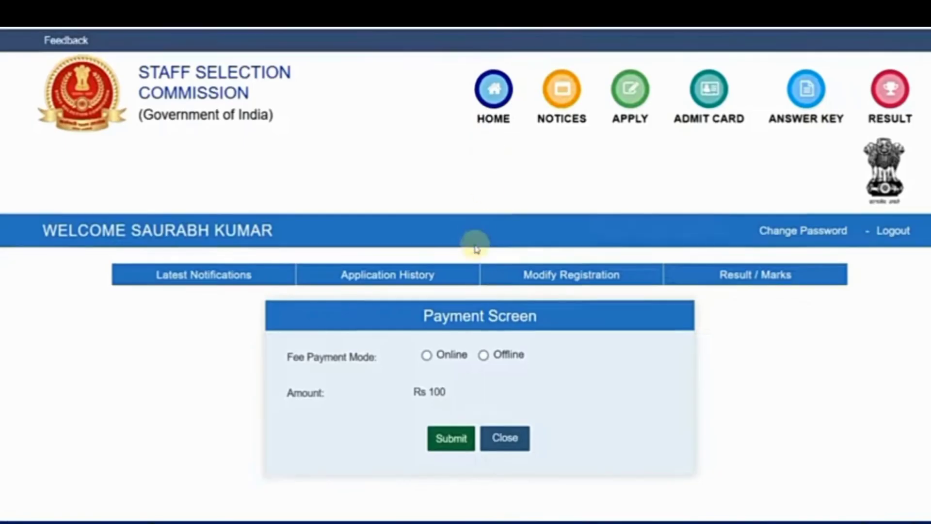
{"action": "scroll", "coordinate": [460, 267], "scroll_direction": "down", "scroll_amount": 2}
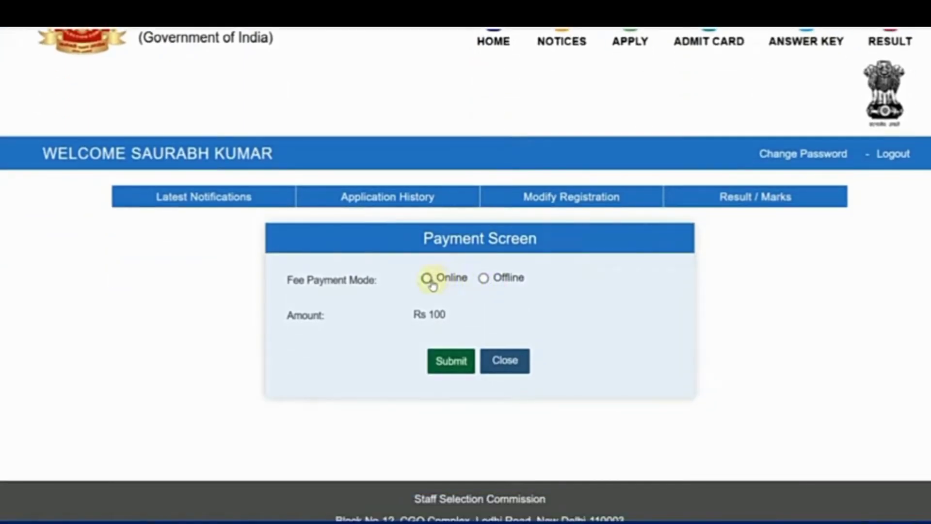
{"action": "left_click", "coordinate": [426, 278]}
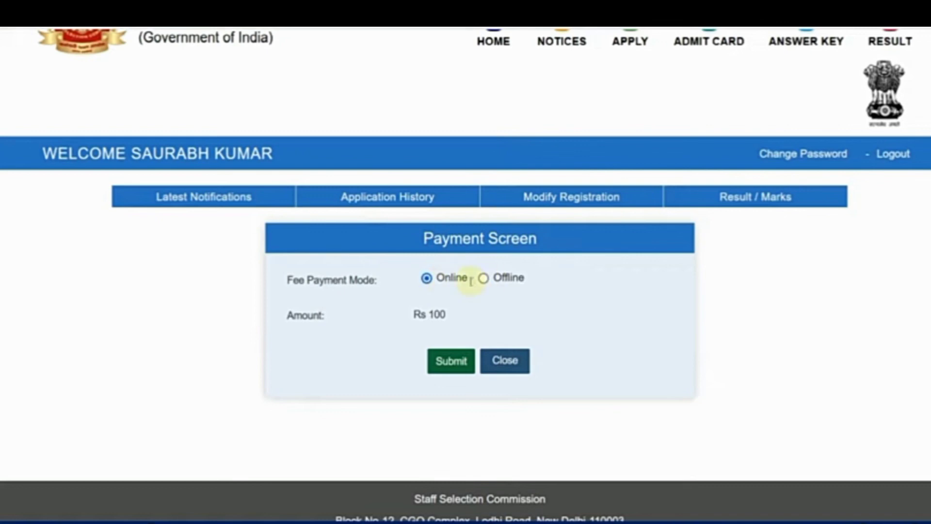
{"action": "left_click", "coordinate": [451, 361]}
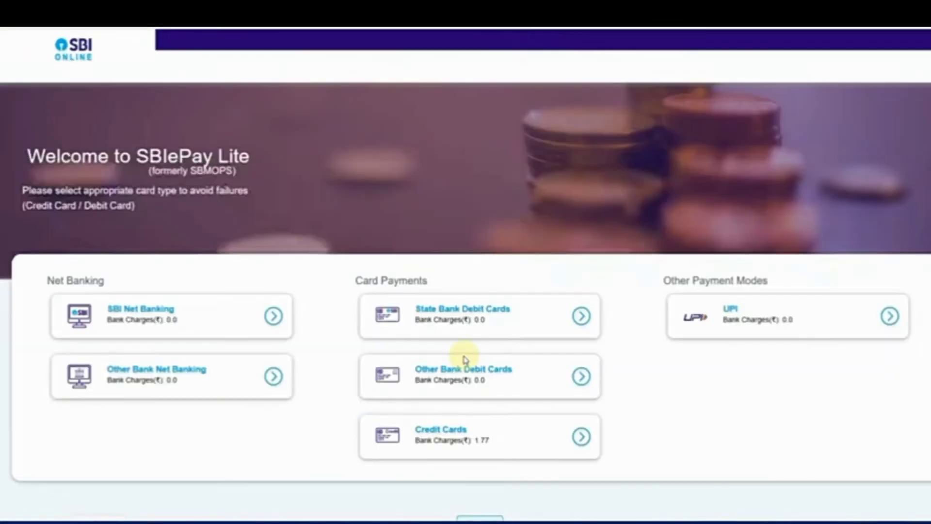
{"action": "scroll", "coordinate": [464, 356], "scroll_direction": "down", "scroll_amount": 1}
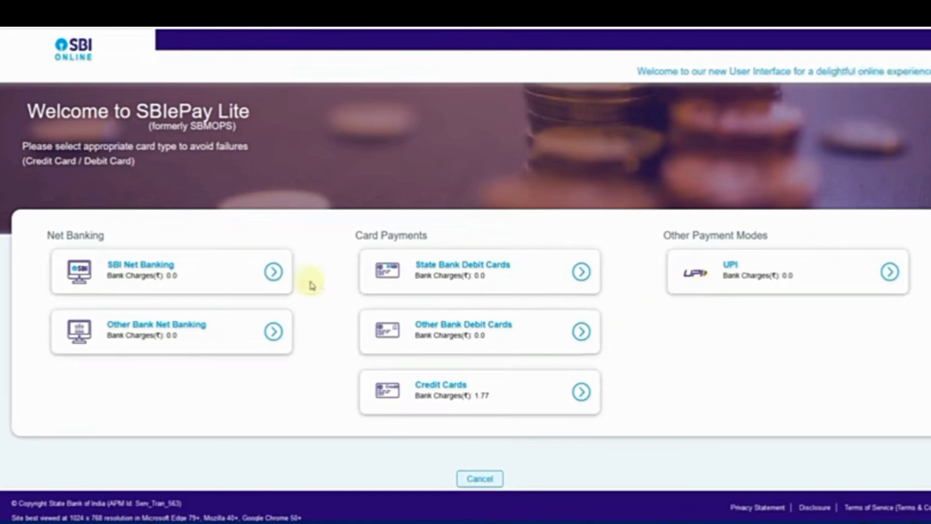
{"action": "left_click", "coordinate": [271, 279]}
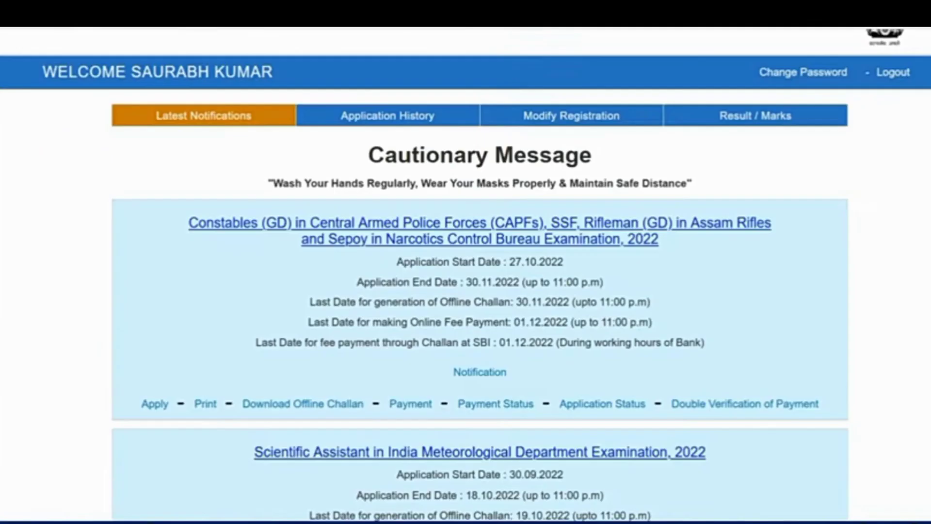
{"action": "scroll", "coordinate": [671, 307], "scroll_direction": "down", "scroll_amount": 3}
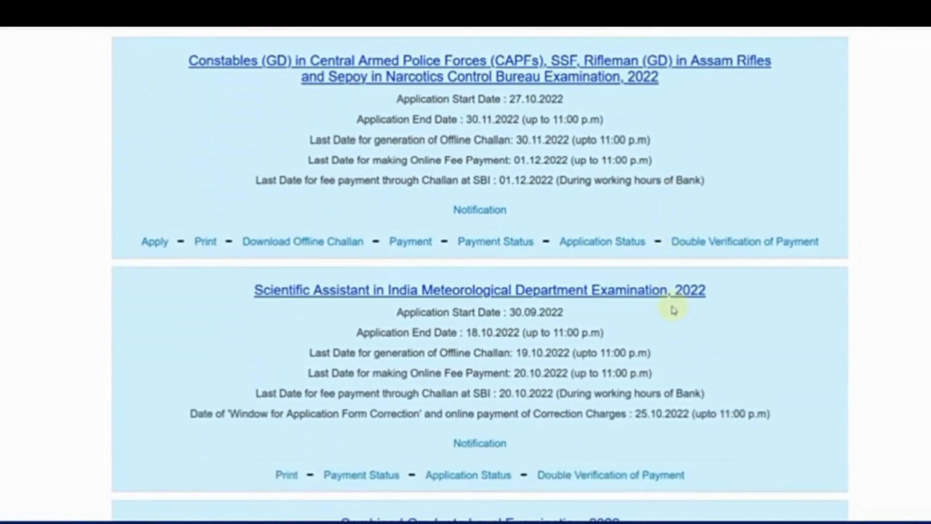
{"action": "left_click", "coordinate": [493, 243]}
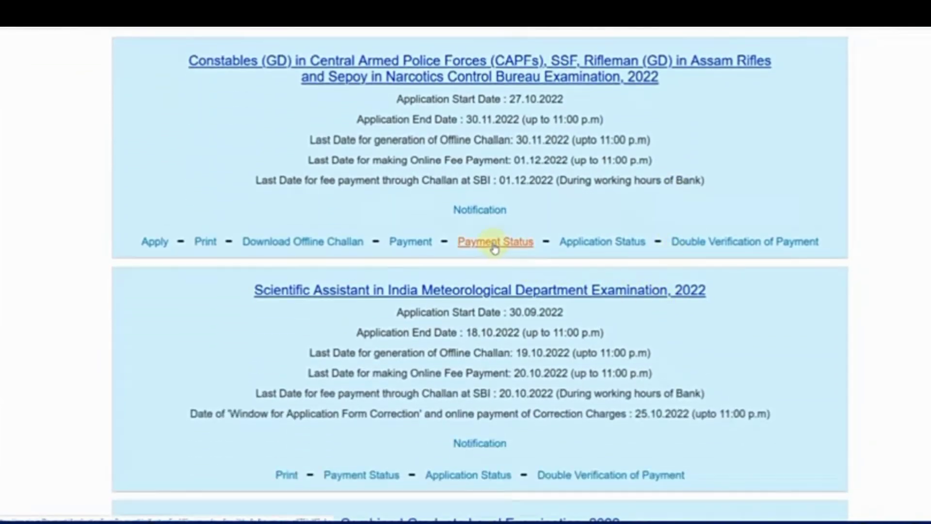
{"action": "scroll", "coordinate": [575, 303], "scroll_direction": "down", "scroll_amount": 5}
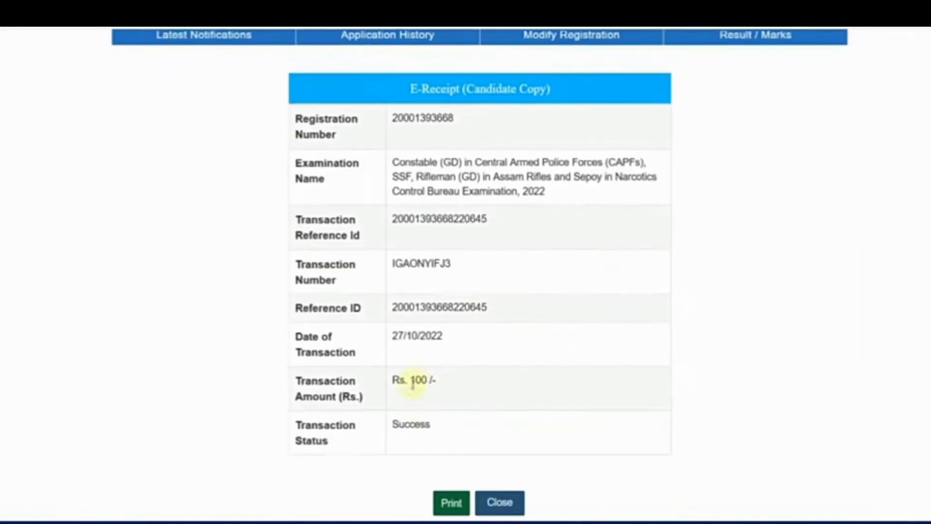
{"action": "left_click", "coordinate": [497, 504]}
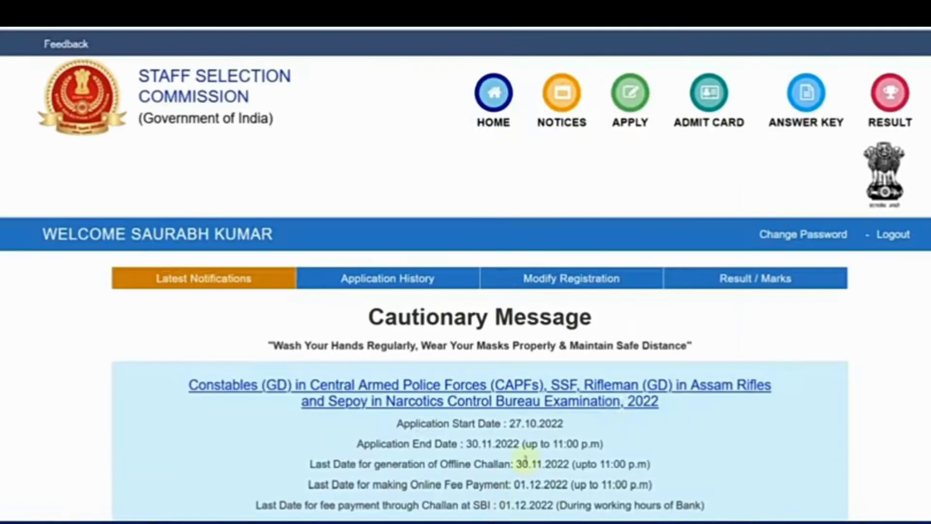
{"action": "scroll", "coordinate": [616, 402], "scroll_direction": "down", "scroll_amount": 5}
{"action": "scroll", "coordinate": [626, 403], "scroll_direction": "down", "scroll_amount": 1}
{"action": "left_click", "coordinate": [600, 243]}
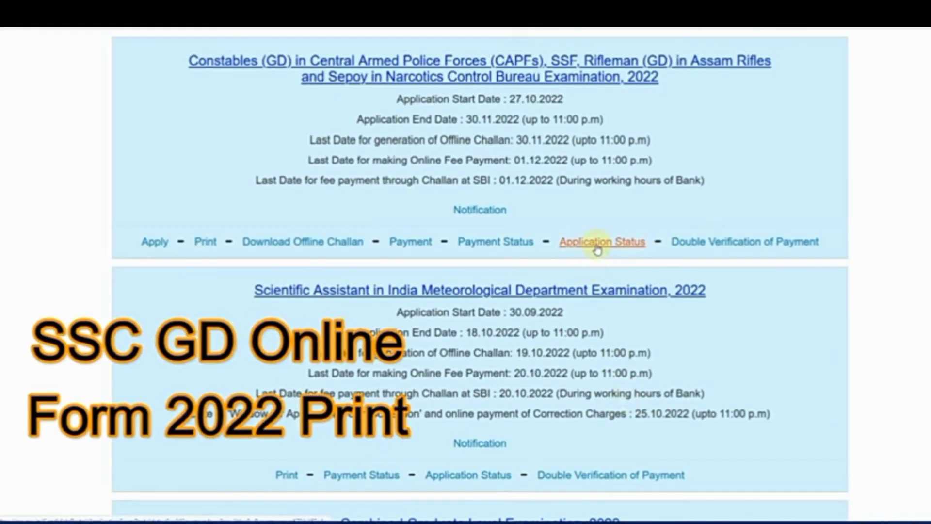
{"action": "scroll", "coordinate": [583, 297], "scroll_direction": "down", "scroll_amount": 3}
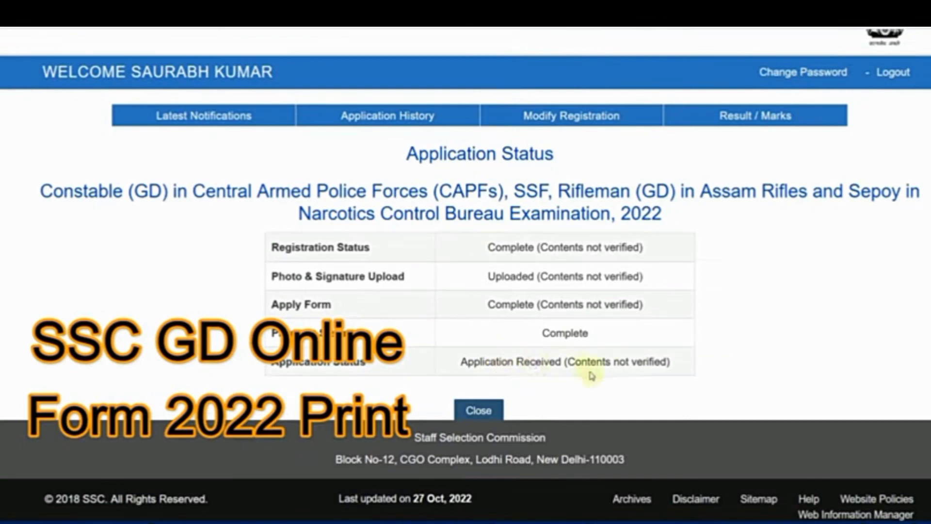
{"action": "left_click_drag", "start_coordinate": [589, 362], "coordinate": [665, 360]}
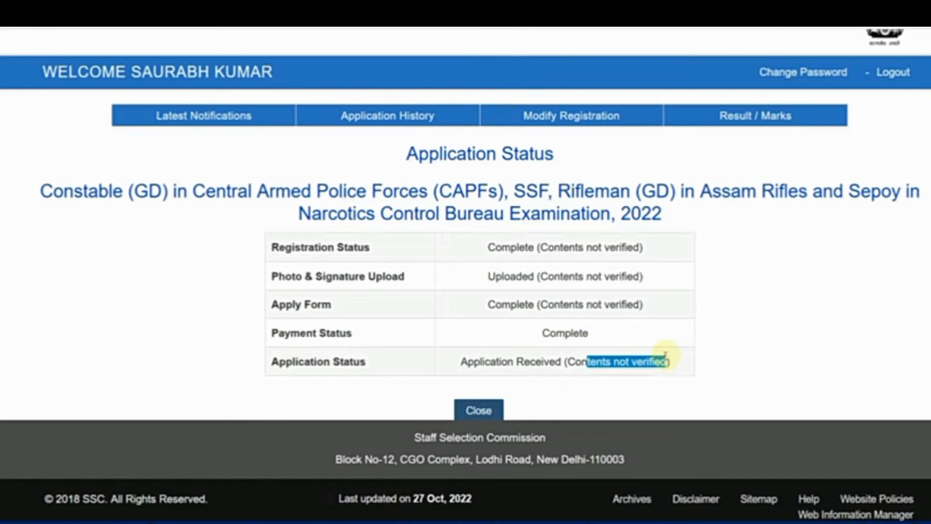
{"action": "left_click", "coordinate": [650, 369]}
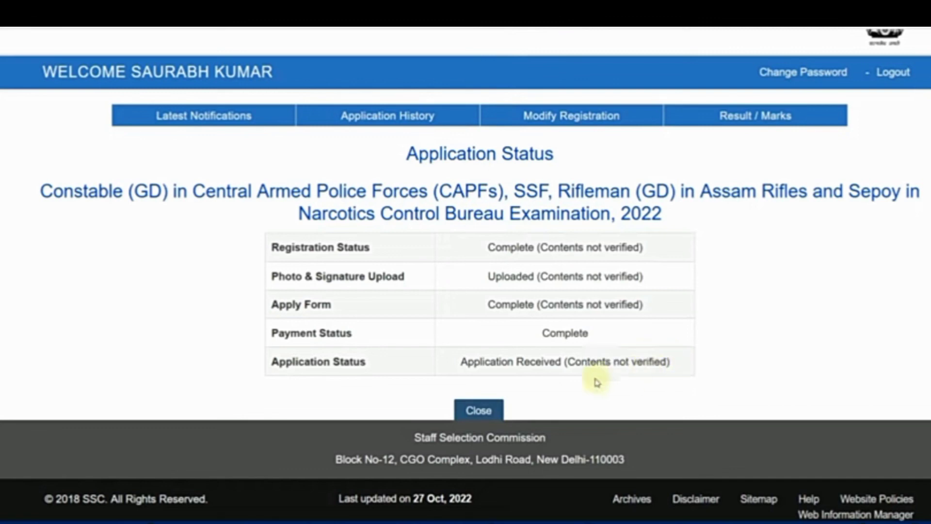
{"action": "left_click", "coordinate": [494, 411]}
{"action": "scroll", "coordinate": [416, 318], "scroll_direction": "down", "scroll_amount": 3}
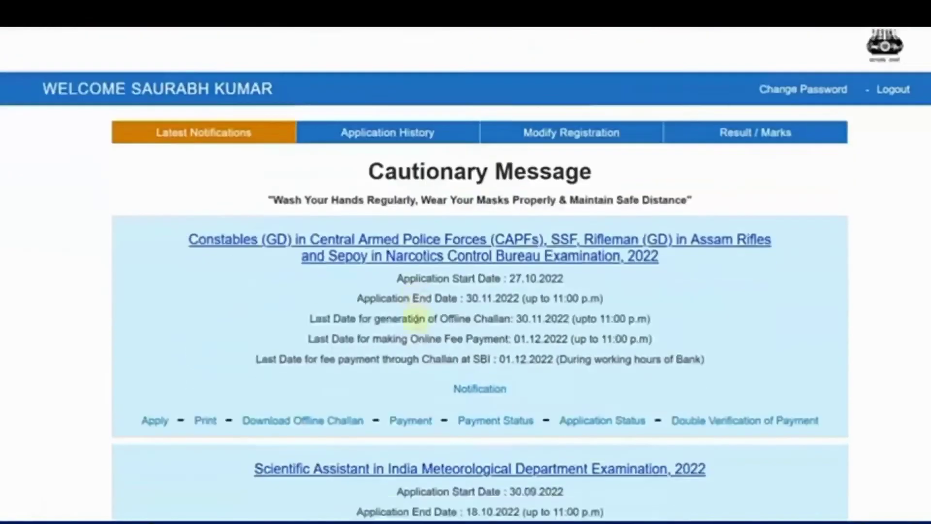